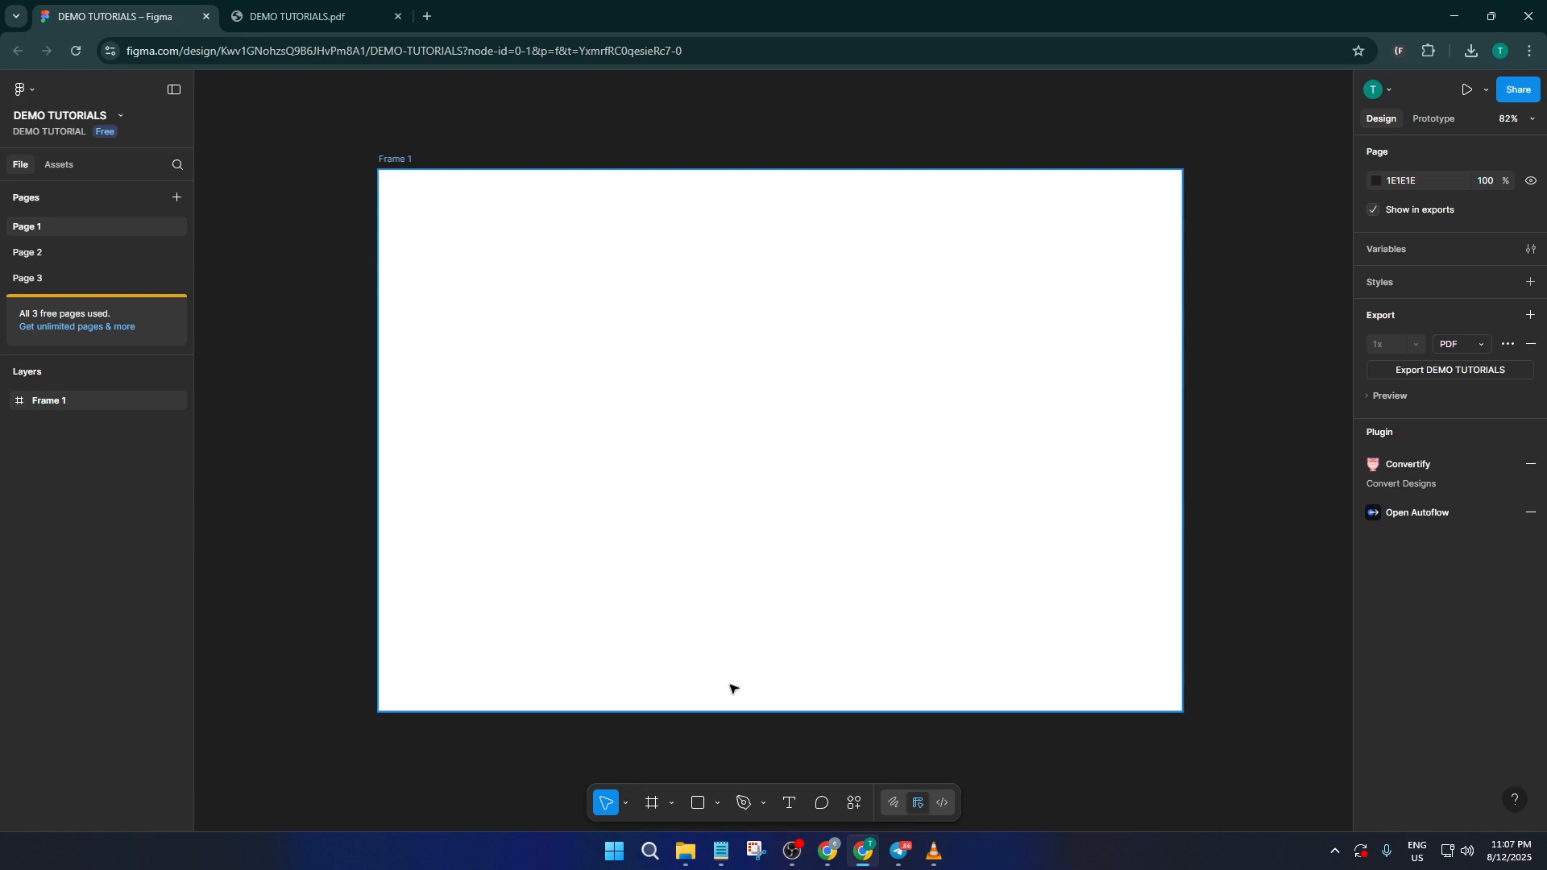
Step: Draw a circle about 337 × 337 with the Ellipse tool in Frame 1 and move it to about X 431, Y 222
{"action": "left_click", "coordinate": [719, 801]}
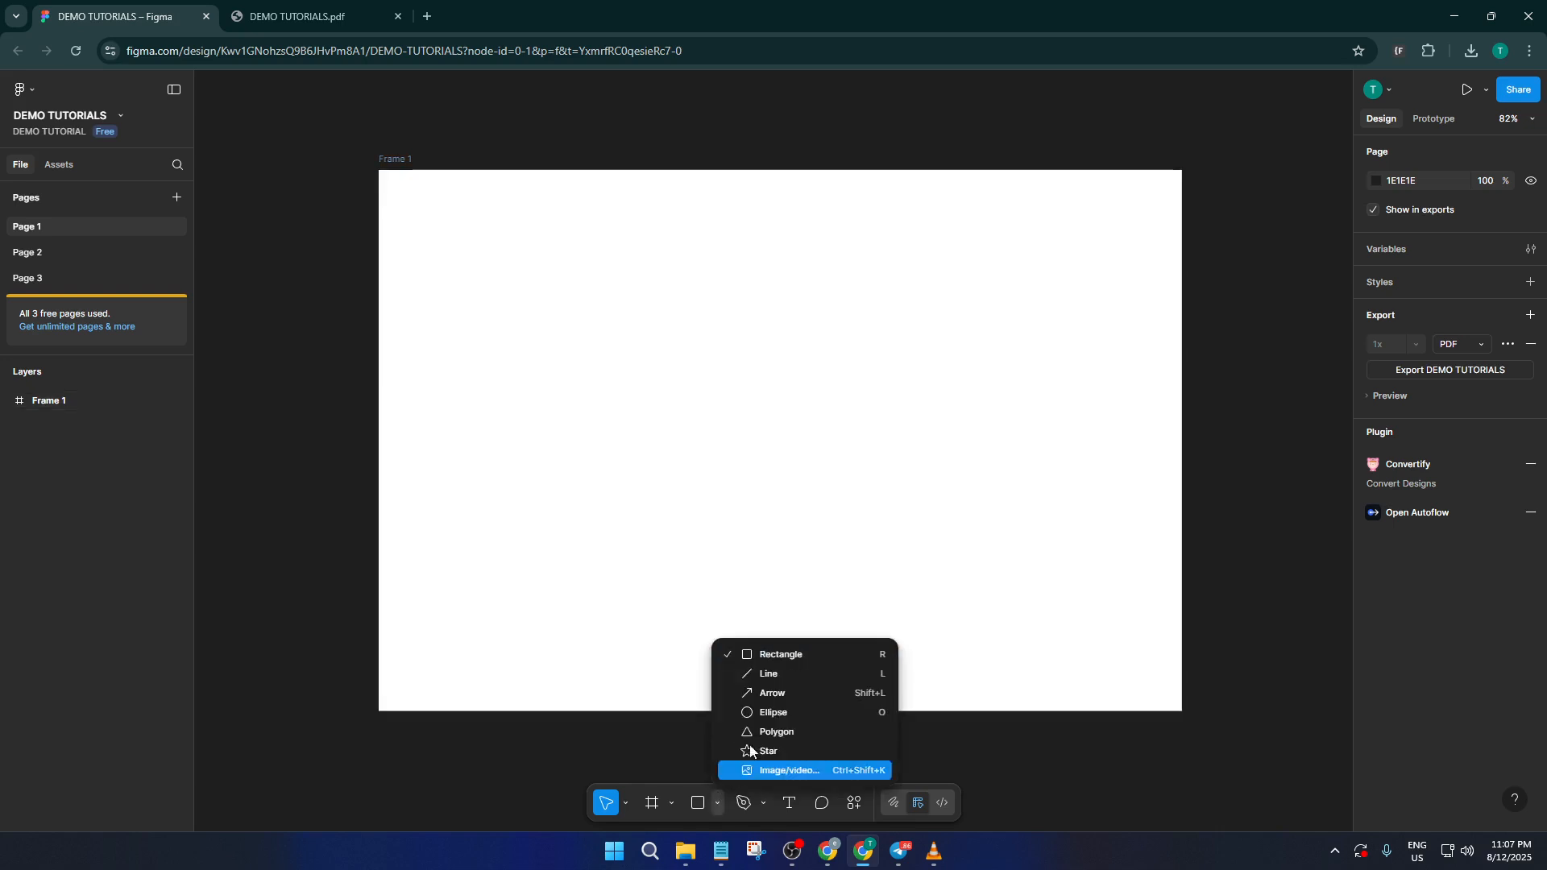
{"action": "left_click", "coordinate": [775, 709]}
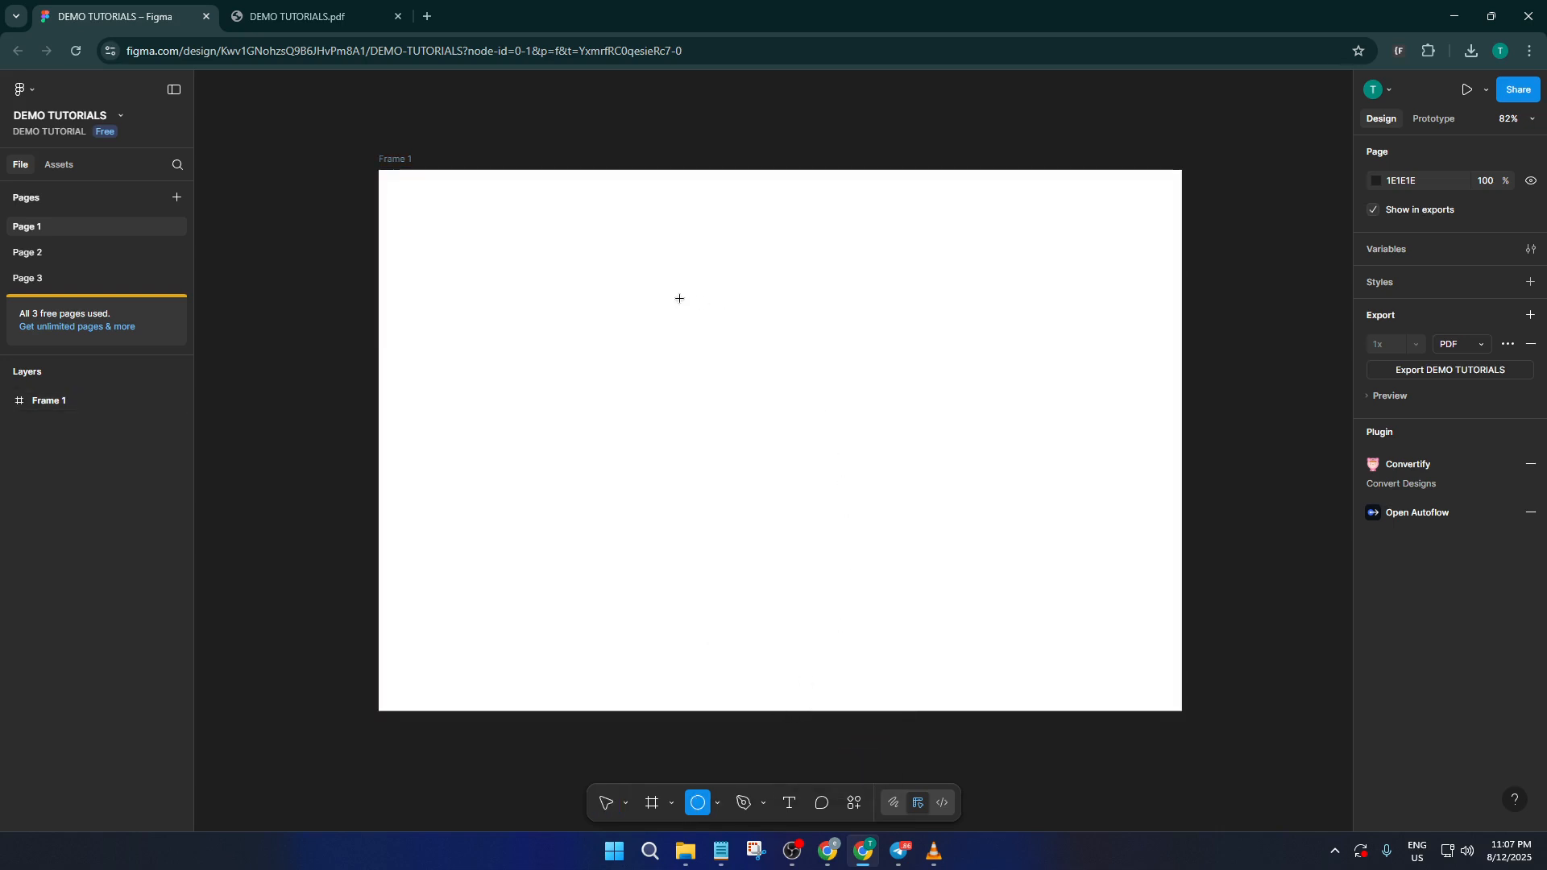
{"action": "mouse_move", "coordinate": [679, 298]}
{"action": "left_mouse_down"}
{"action": "mouse_move", "coordinate": [795, 439]}
{"action": "mouse_move", "coordinate": [901, 520]}
{"action": "left_mouse_up"}
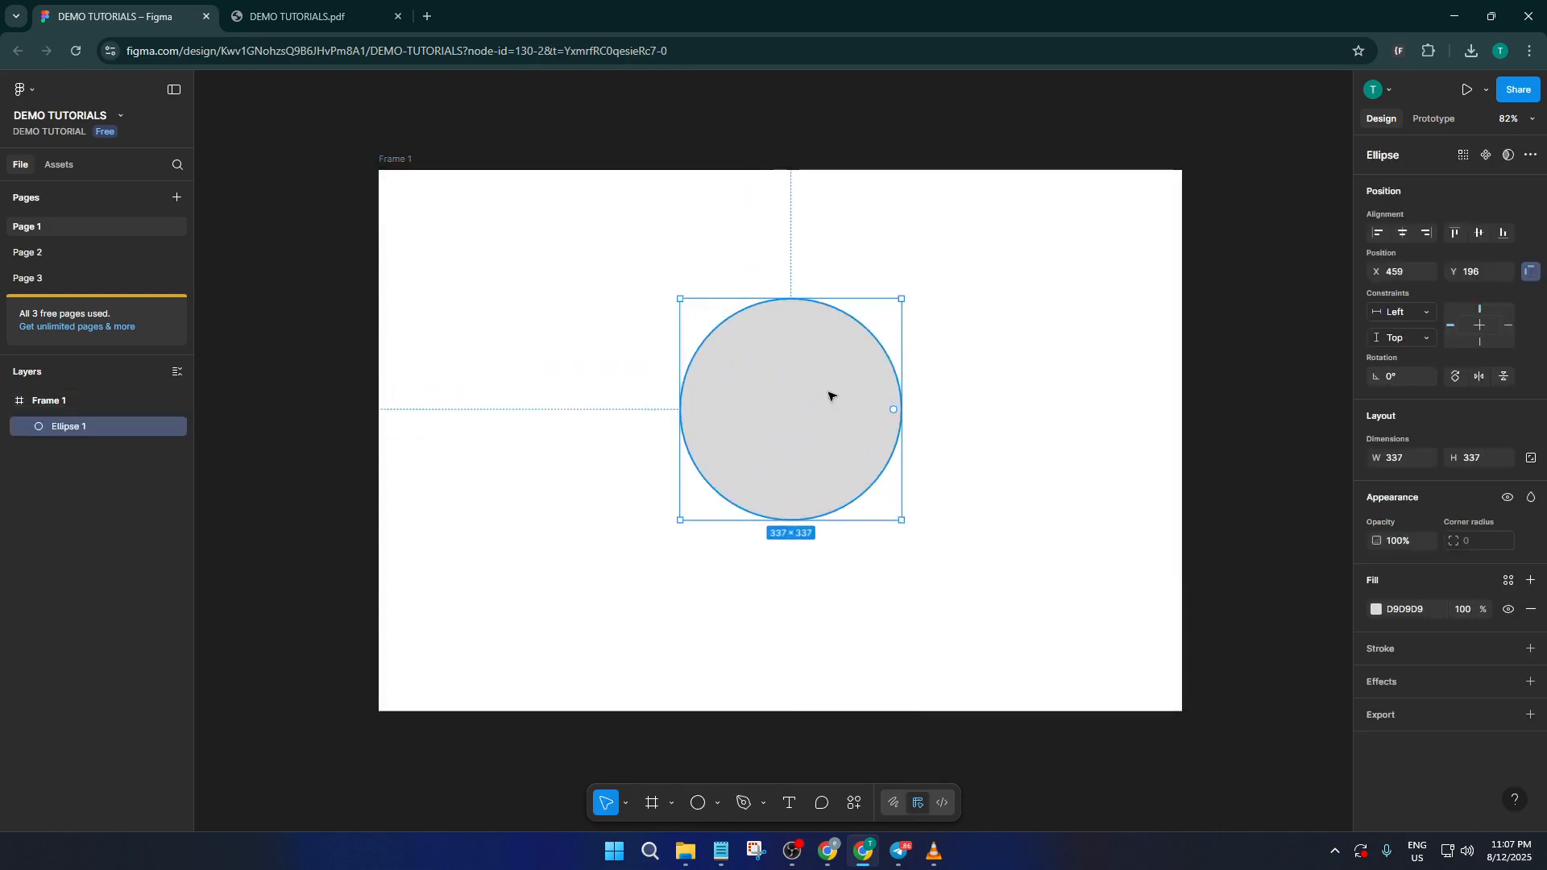
{"action": "left_click_drag", "start_coordinate": [819, 397], "coordinate": [807, 405]}
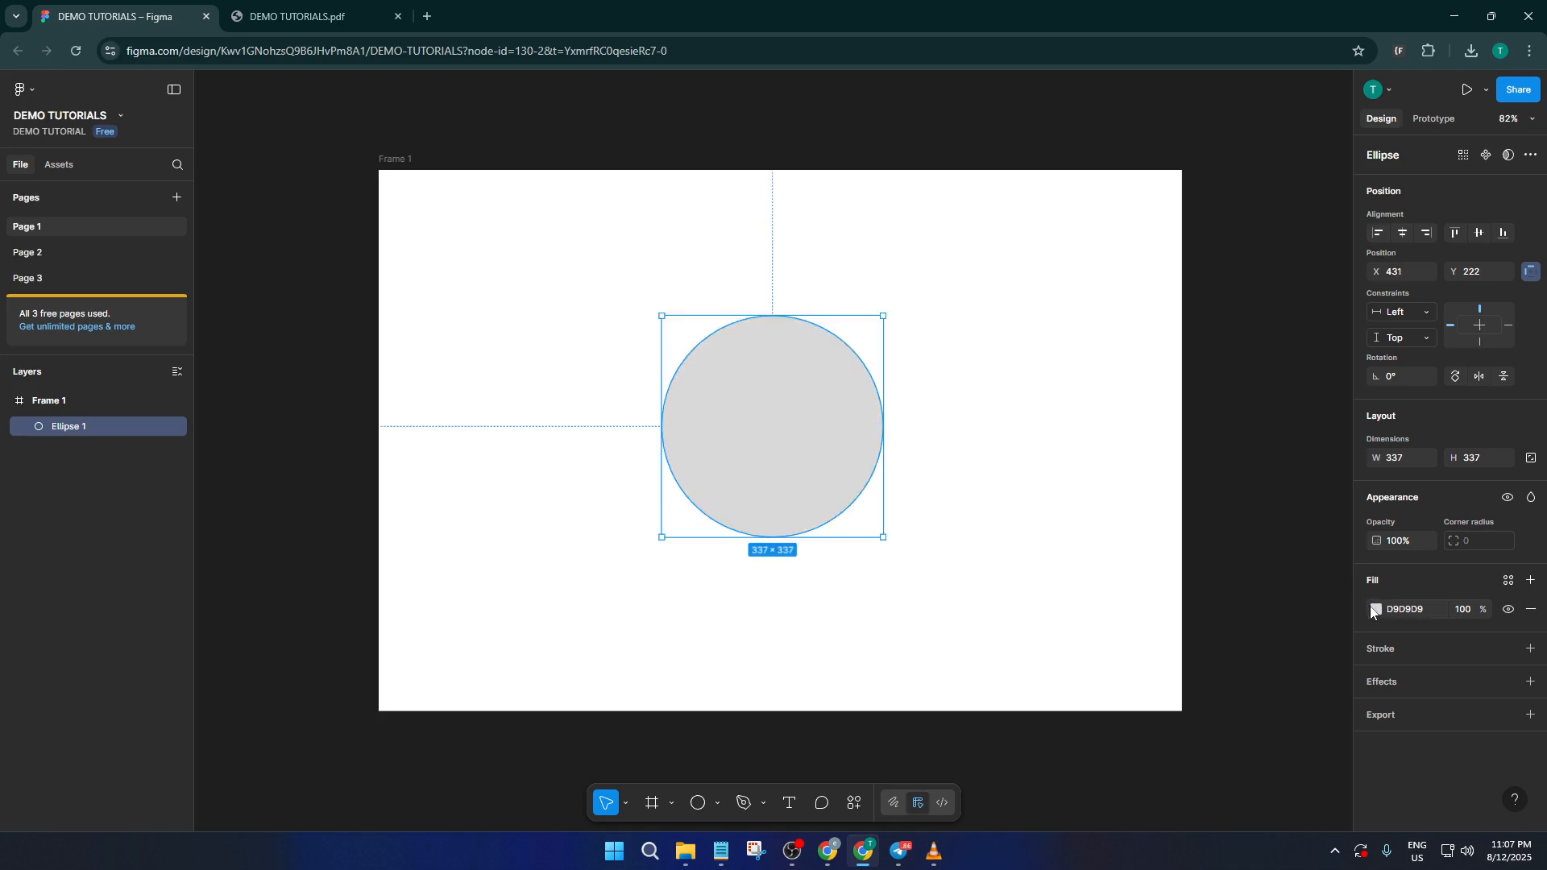
Step: Give the circle a solid light red fill, F48080
{"action": "left_click", "coordinate": [1376, 610]}
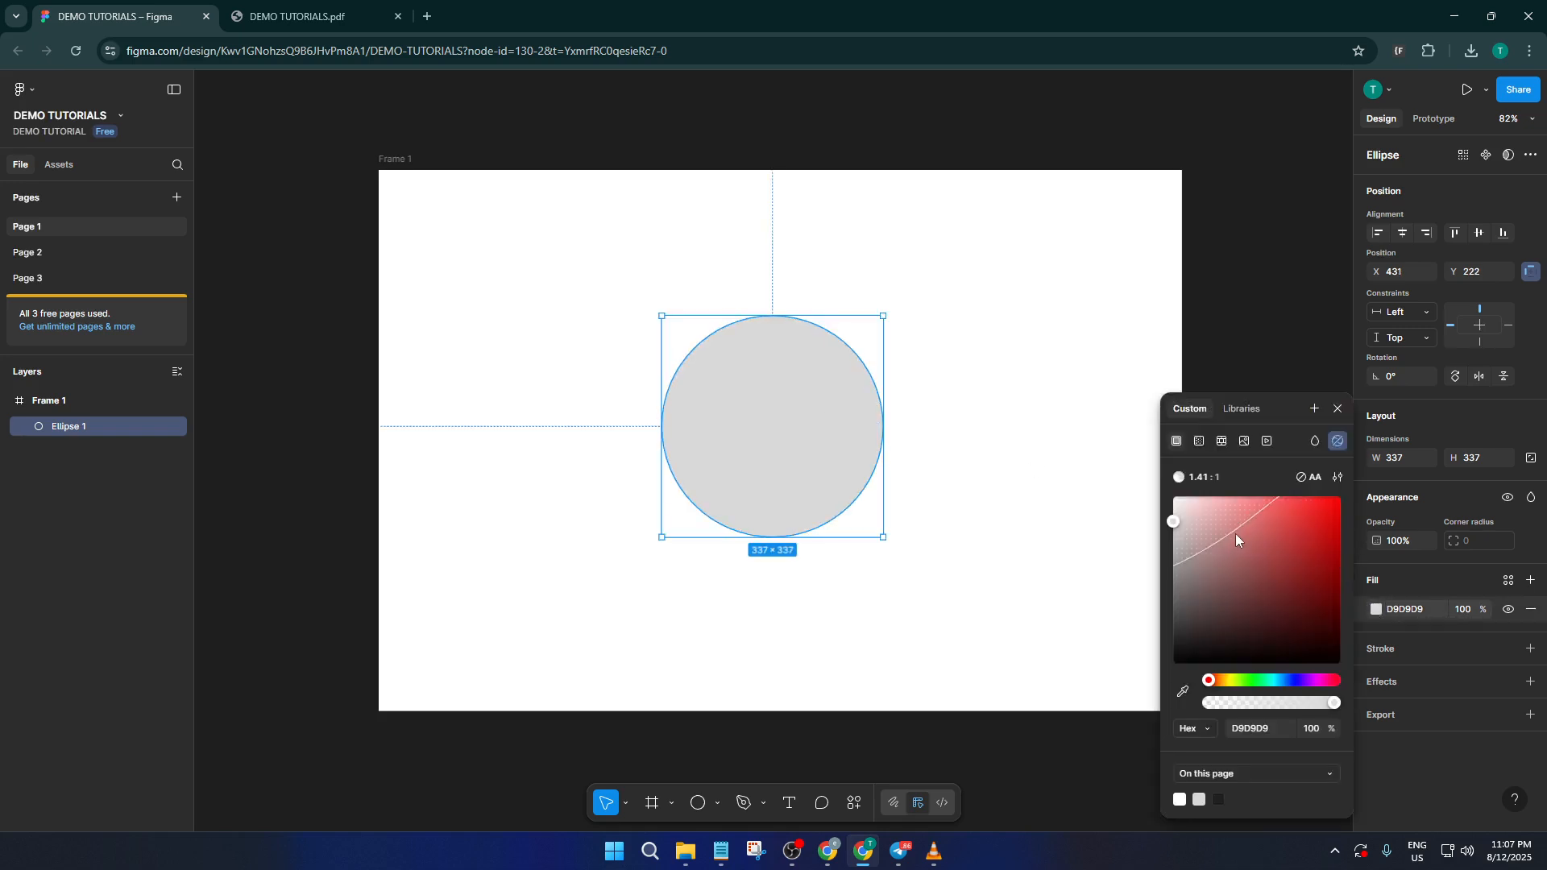
{"action": "left_click", "coordinate": [1215, 519]}
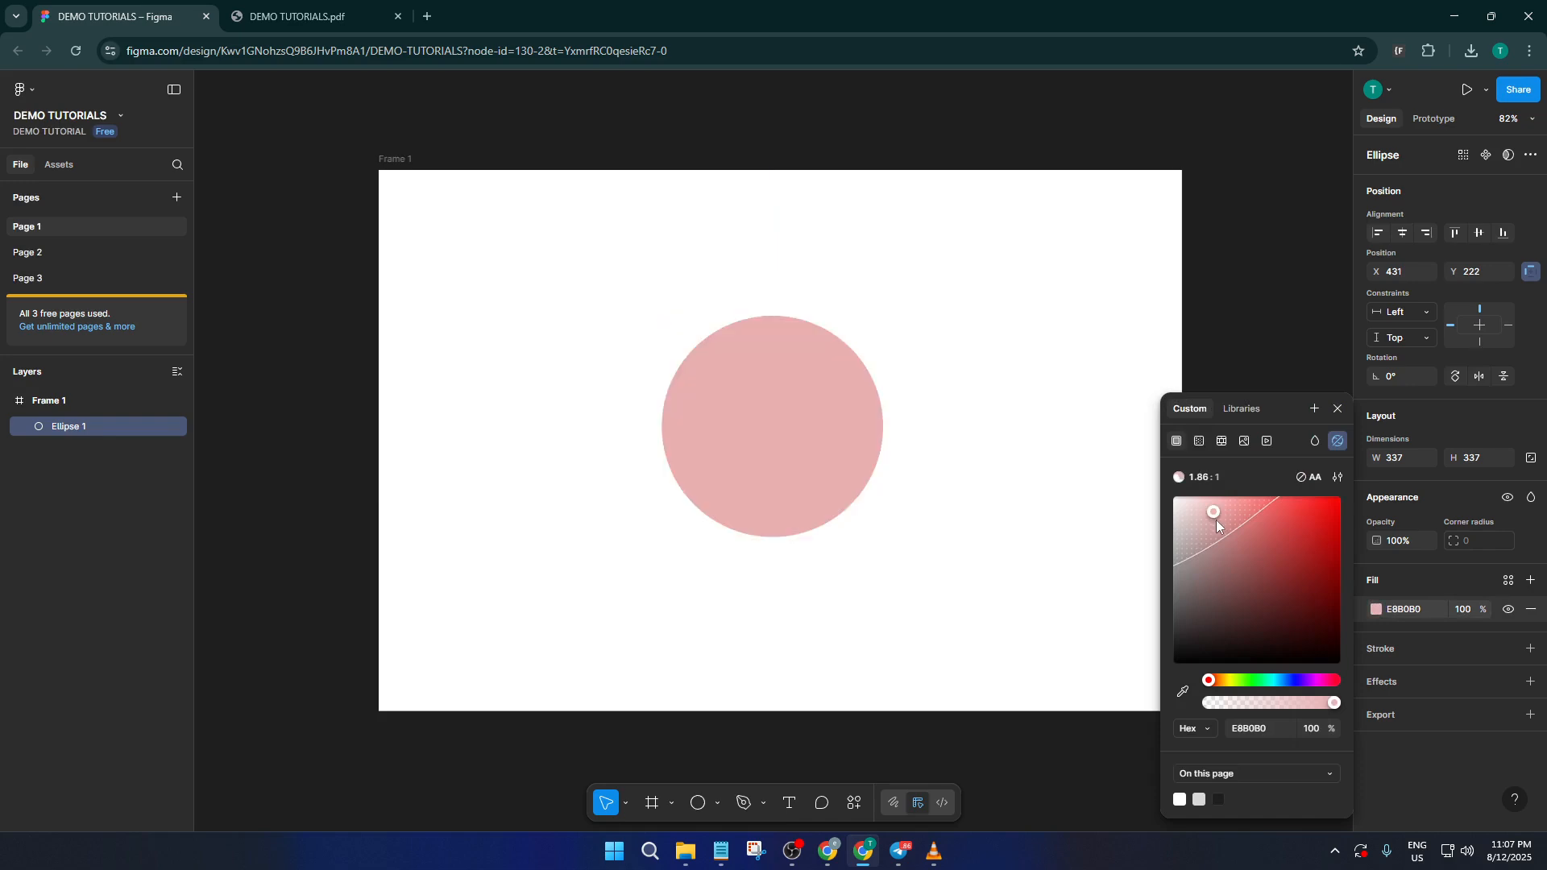
{"action": "left_click", "coordinate": [1235, 542]}
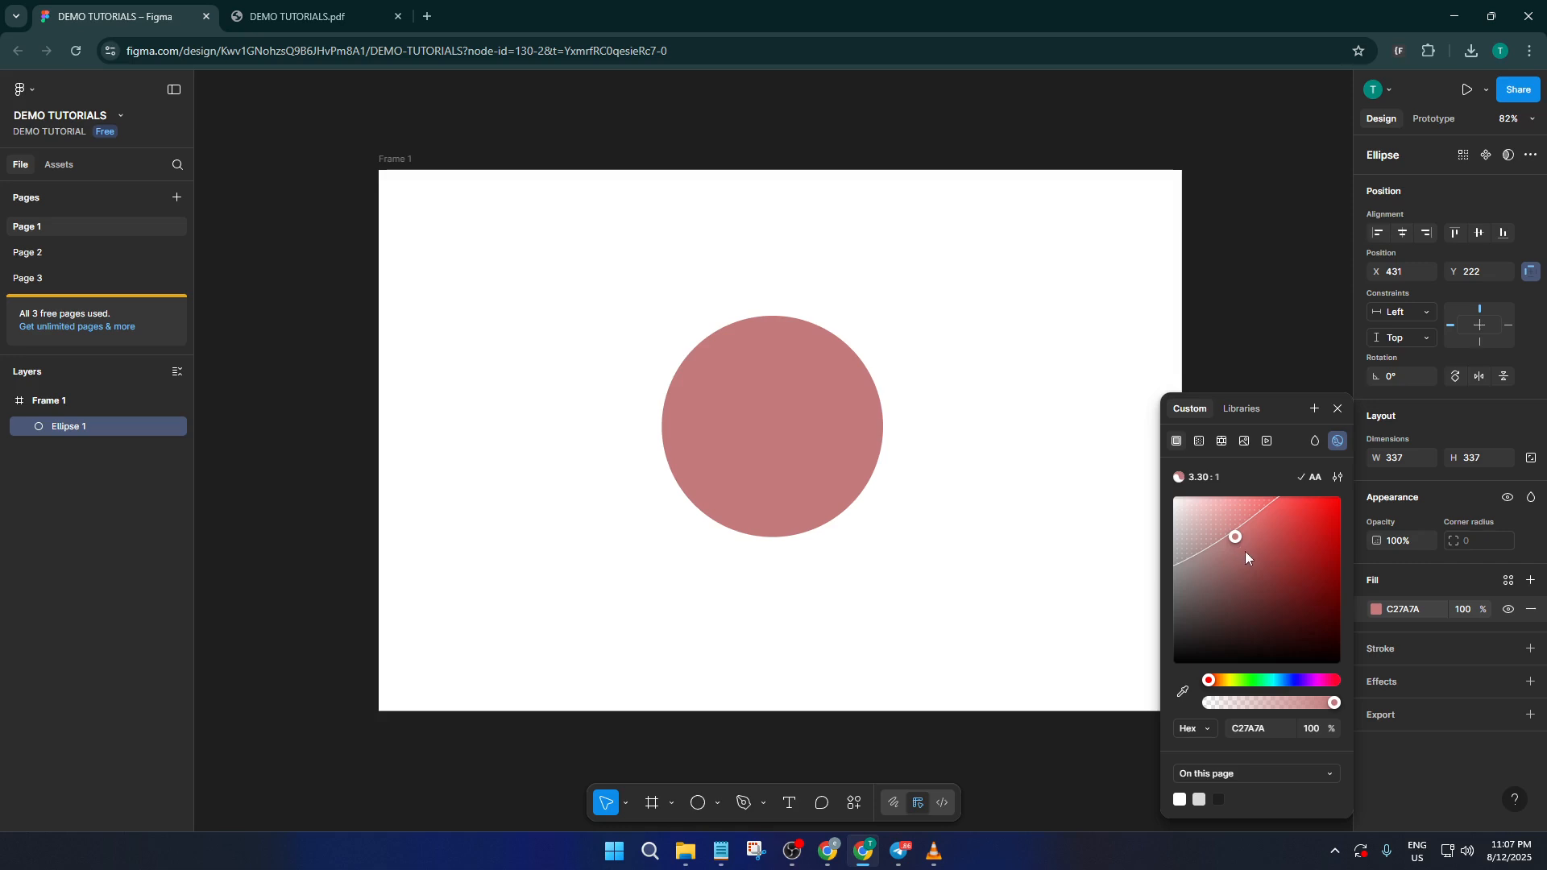
{"action": "left_click", "coordinate": [1254, 510]}
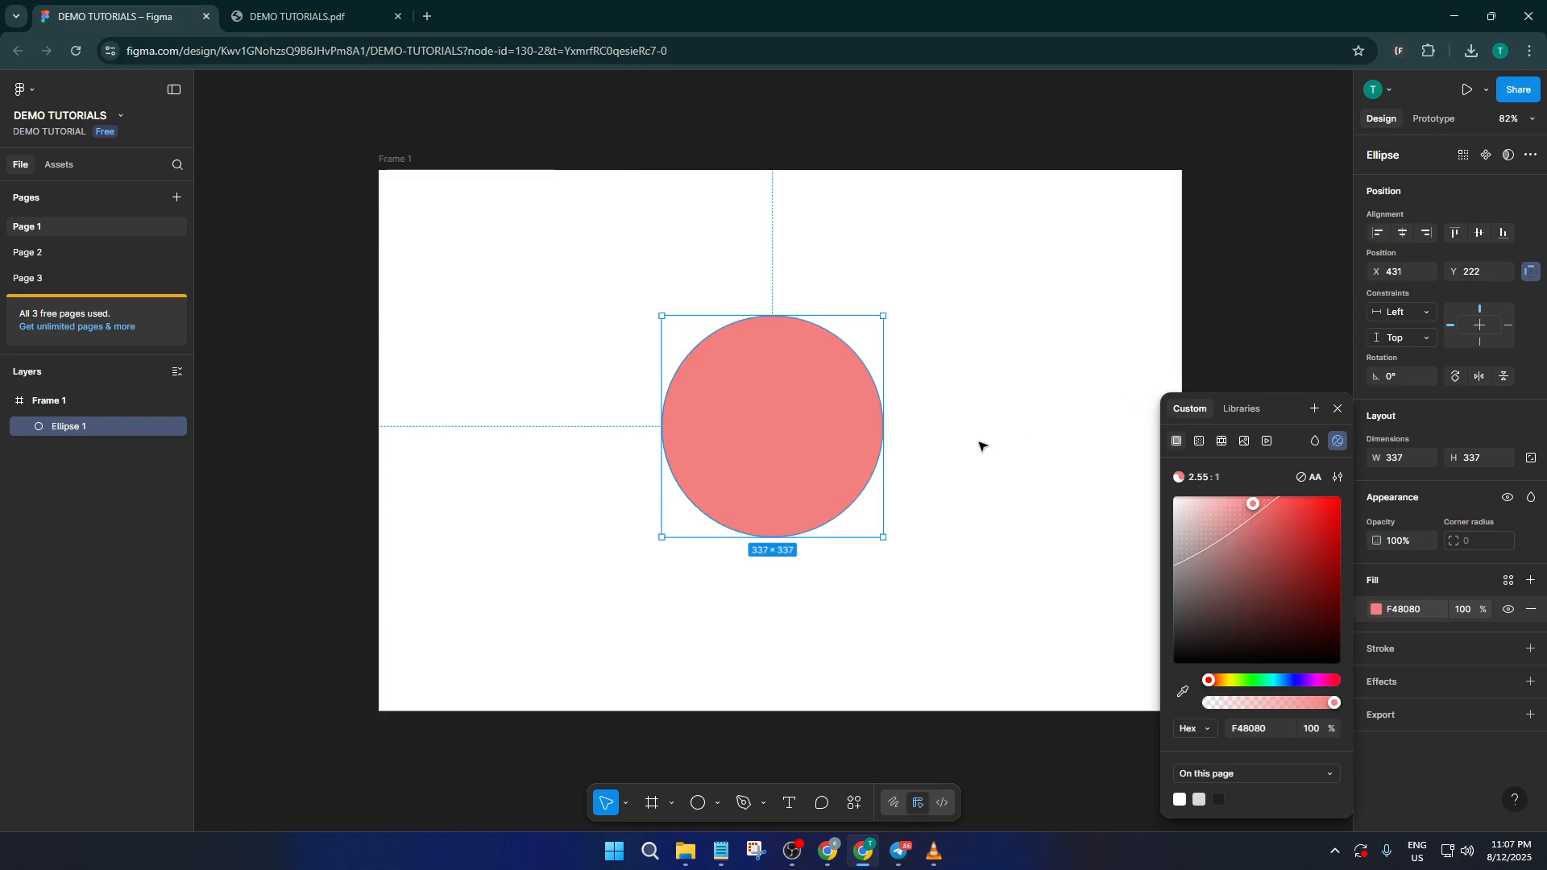
{"action": "left_click", "coordinate": [992, 465]}
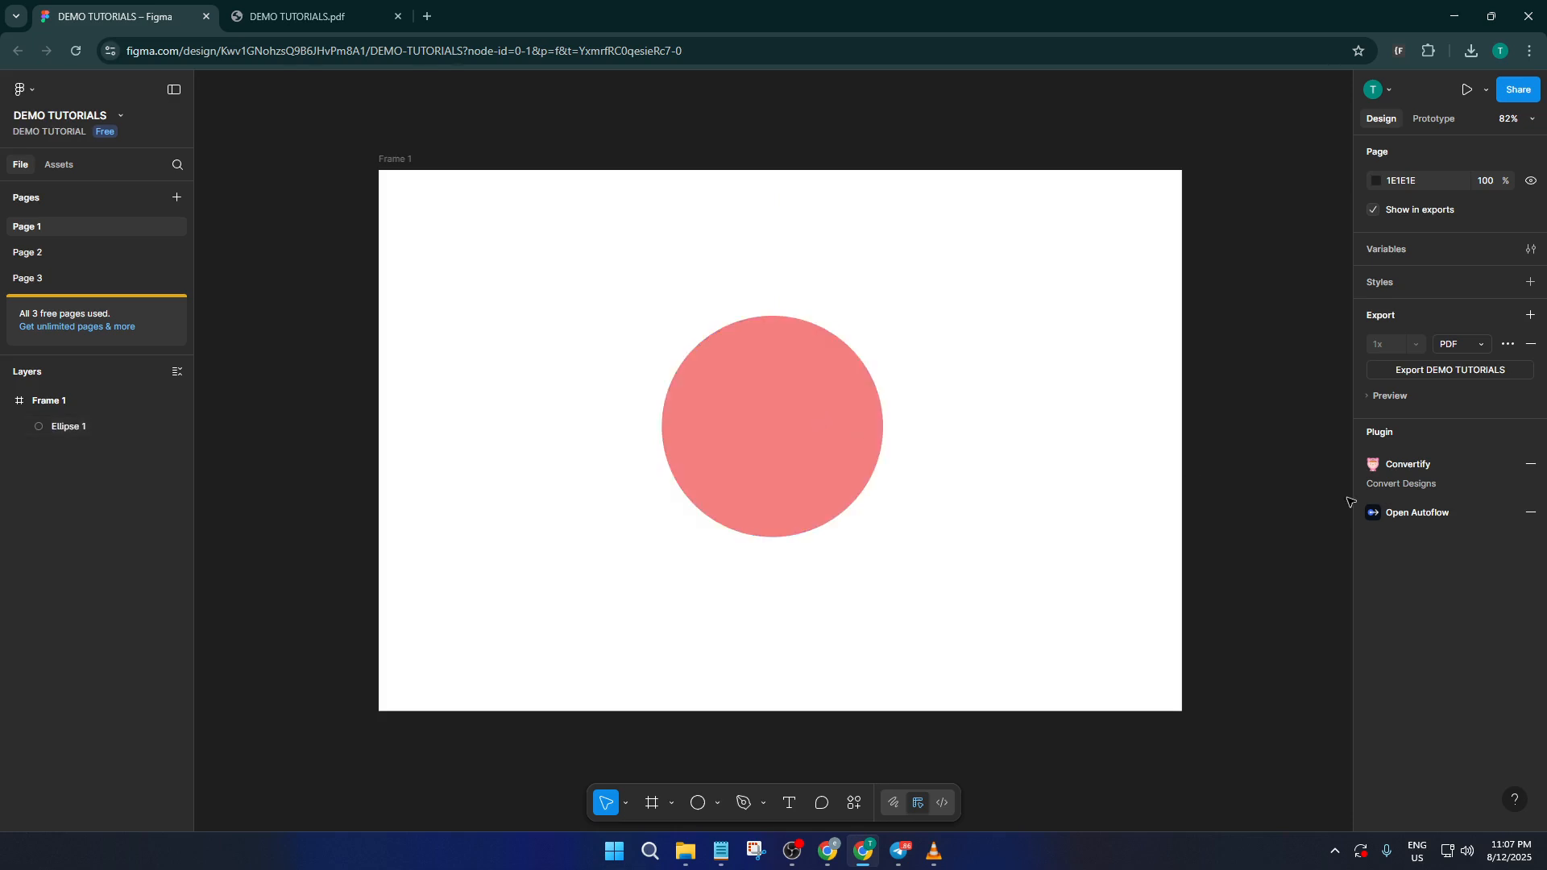
Step: Change the circle's fill to a linear gradient and set its 0% stop to white, FFFFFF
{"action": "left_click", "coordinate": [835, 428]}
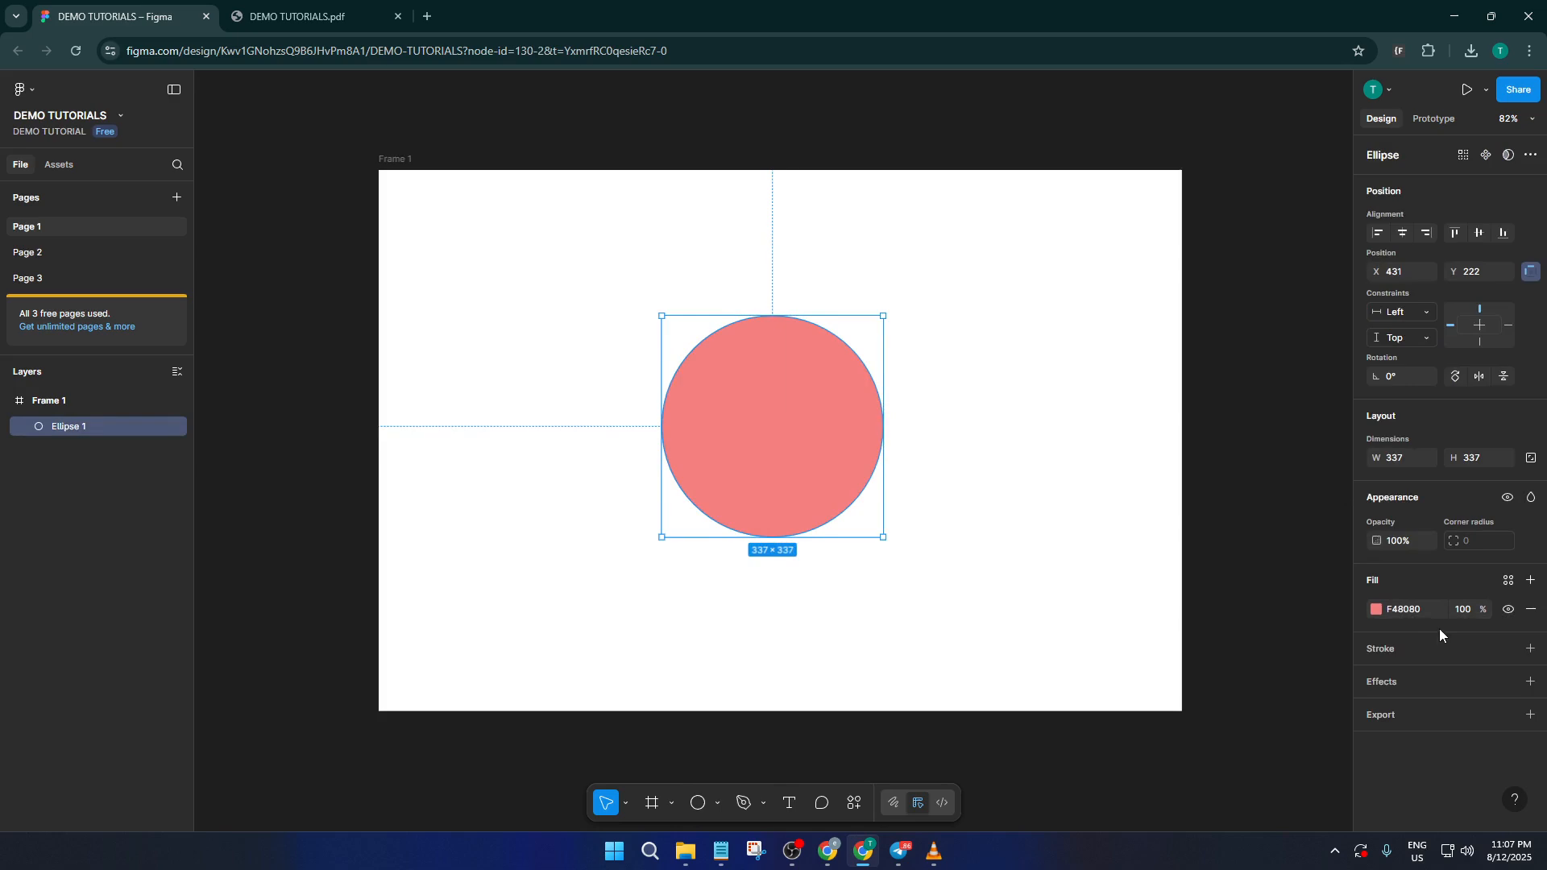
{"action": "left_click", "coordinate": [1379, 612]}
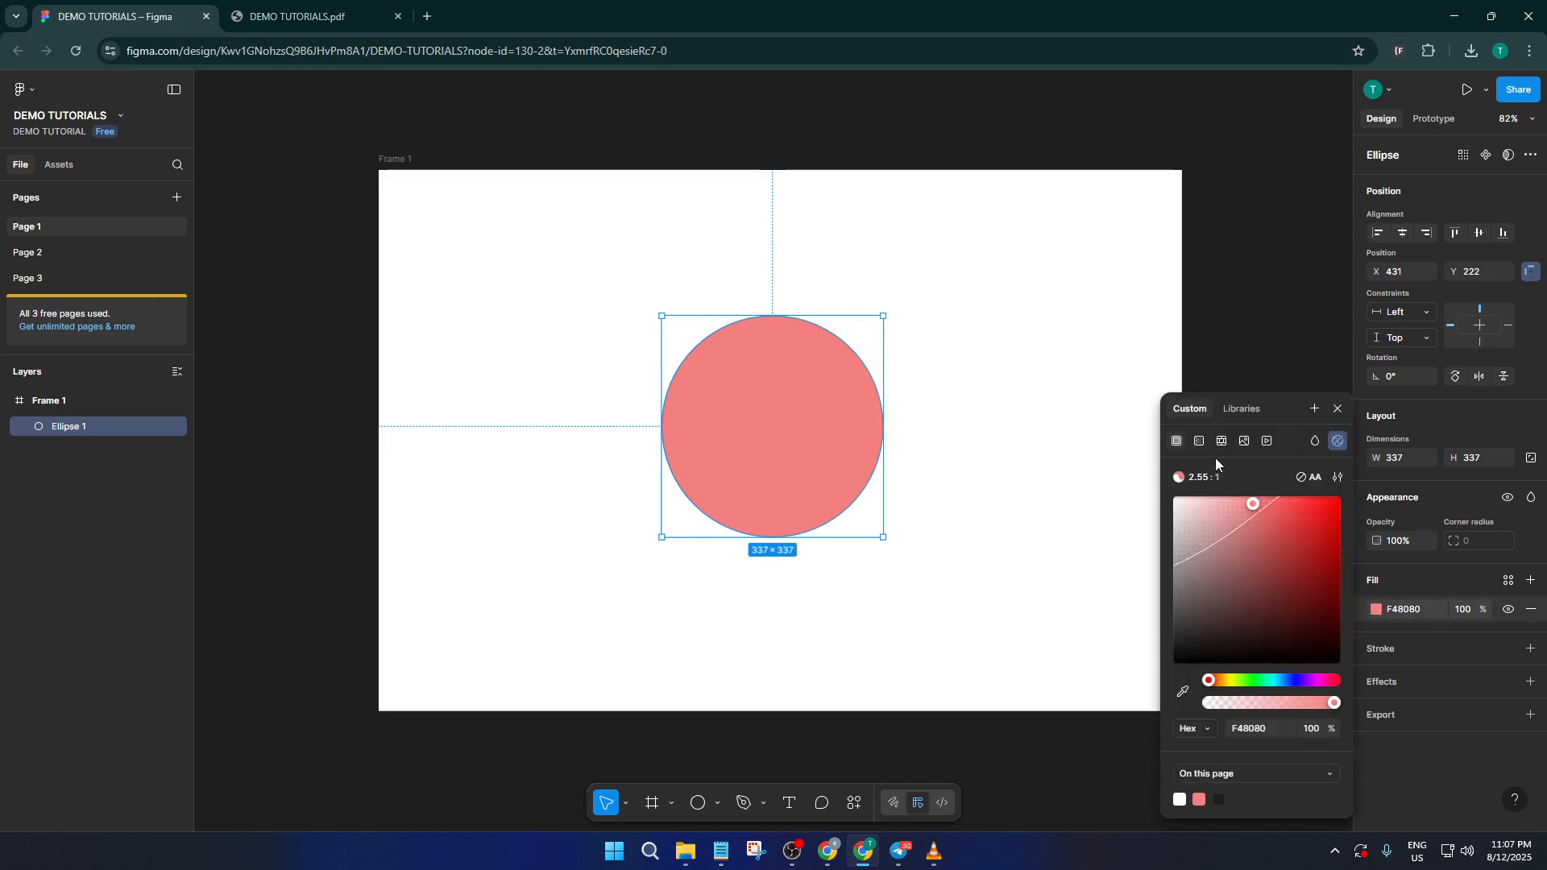
{"action": "left_click", "coordinate": [1200, 442]}
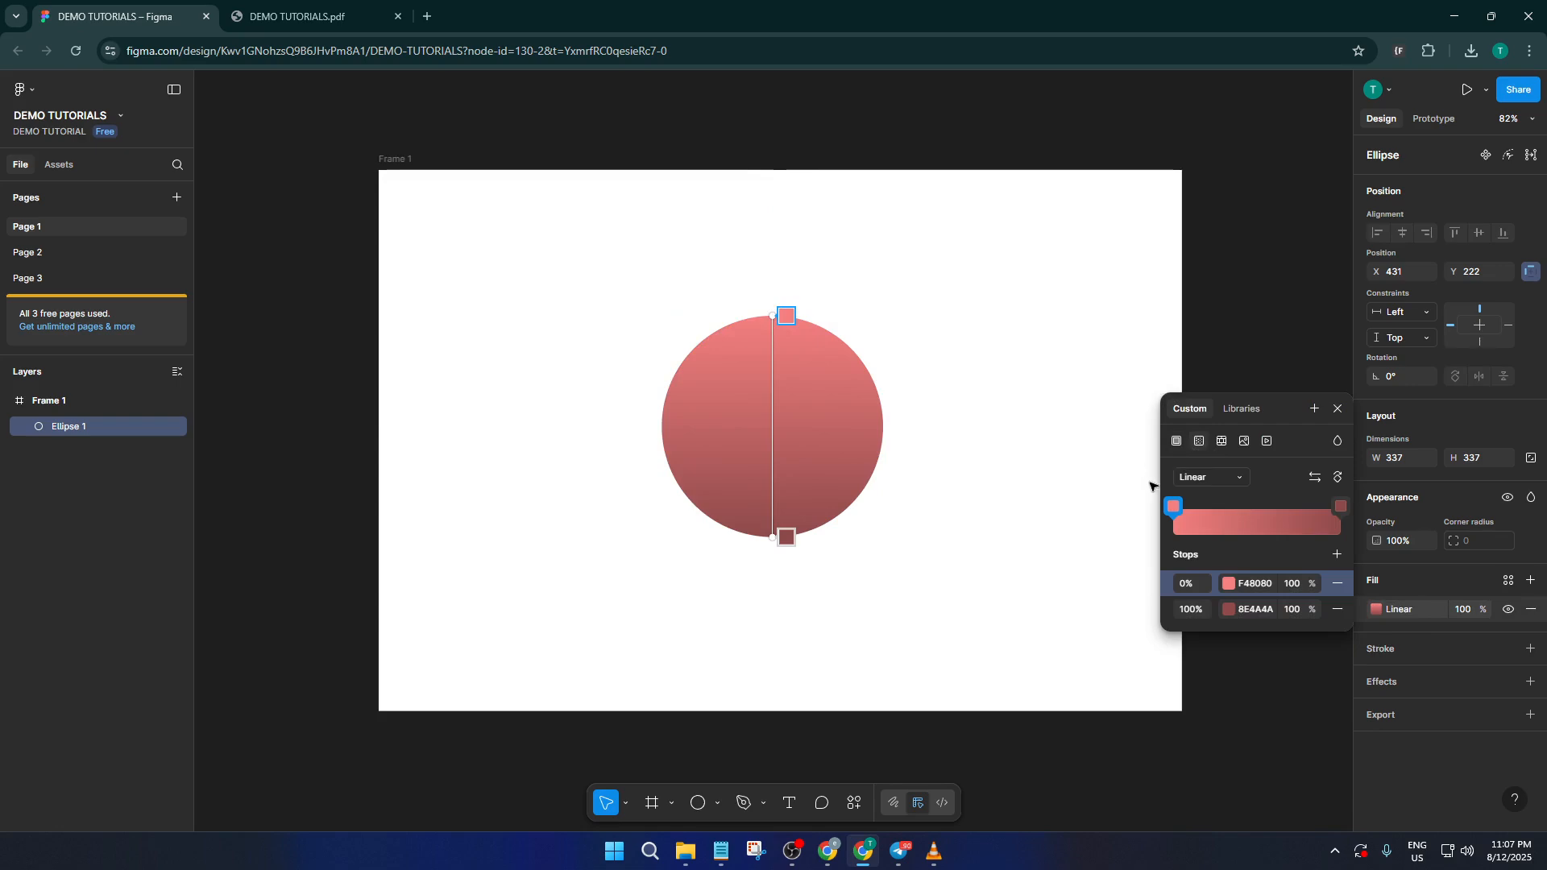
{"action": "left_click", "coordinate": [1228, 584]}
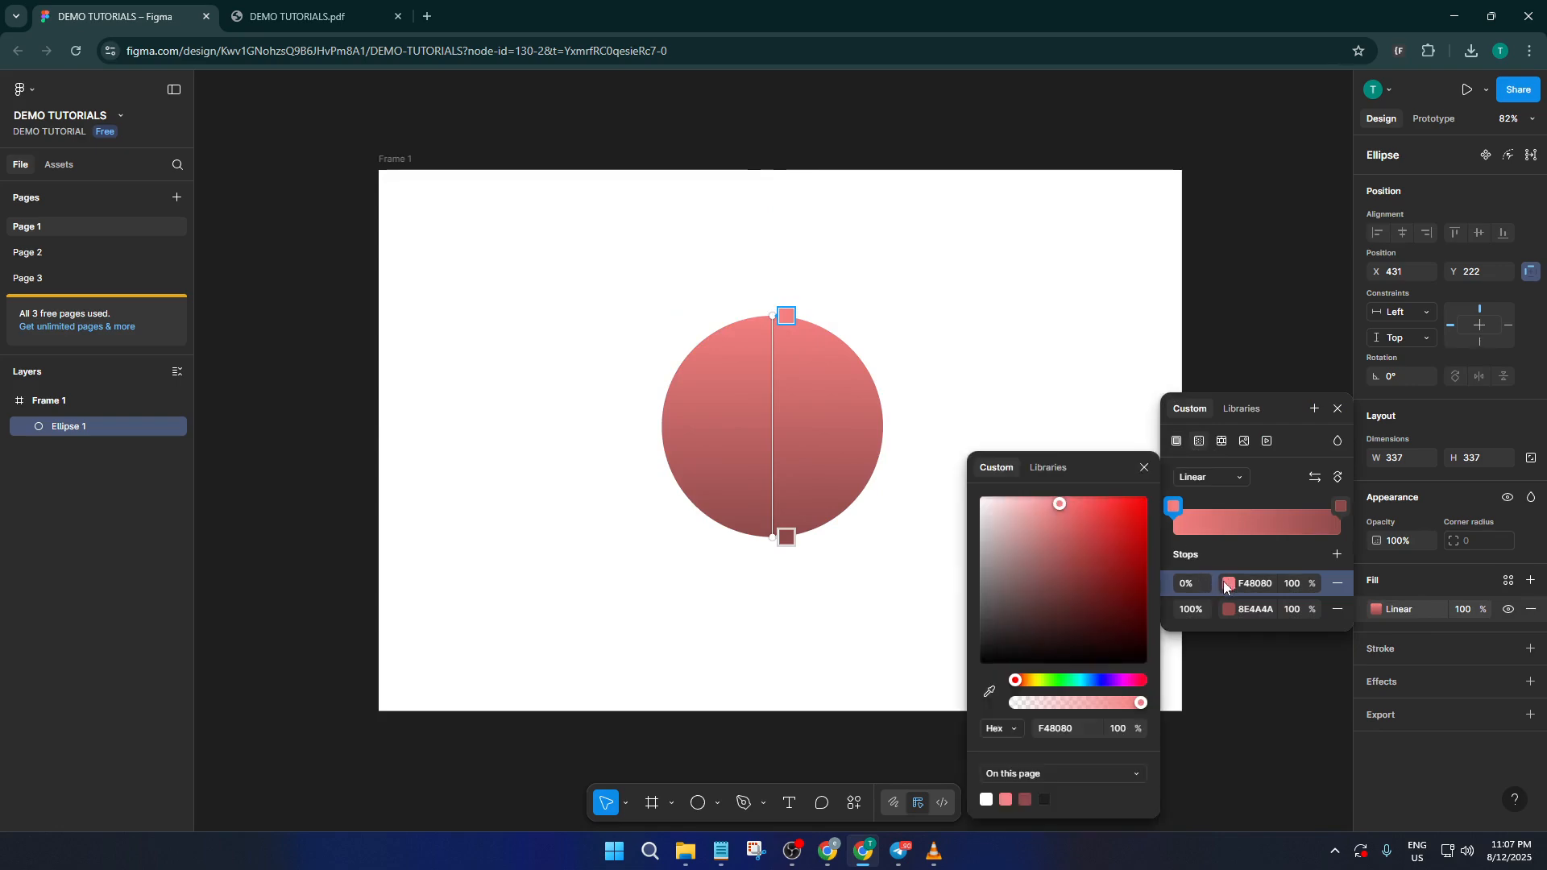
{"action": "left_click_drag", "start_coordinate": [1091, 550], "coordinate": [954, 474]}
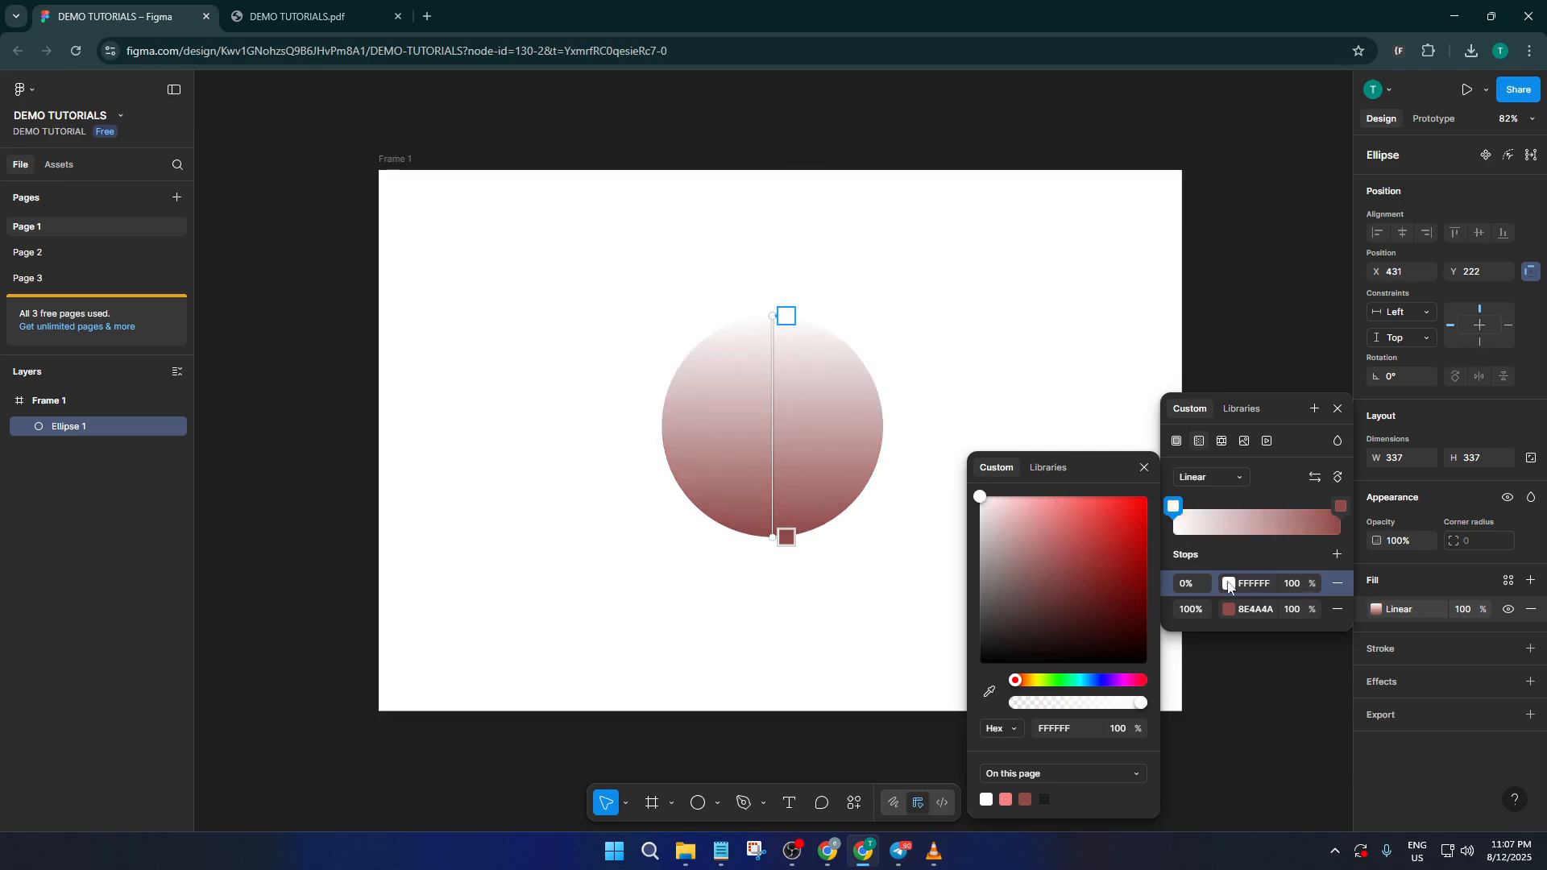
Step: Set the gradient's 100% stop to red, D43B3B
{"action": "left_click", "coordinate": [1239, 613]}
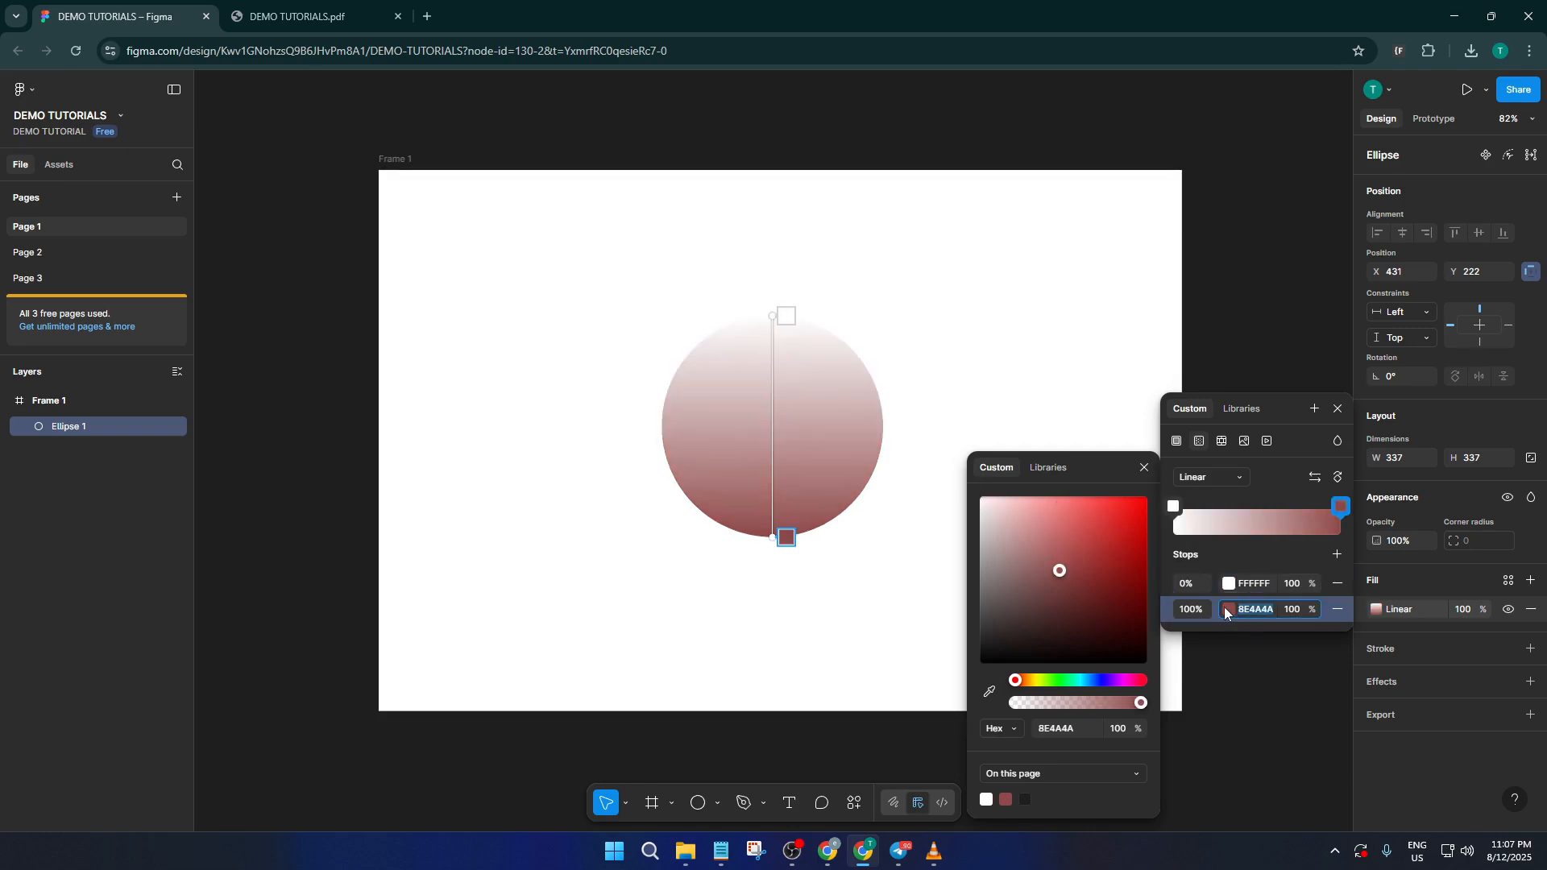
{"action": "left_click", "coordinate": [1227, 610]}
{"action": "left_click", "coordinate": [1229, 610]}
{"action": "left_click_drag", "start_coordinate": [1083, 539], "coordinate": [1101, 531]}
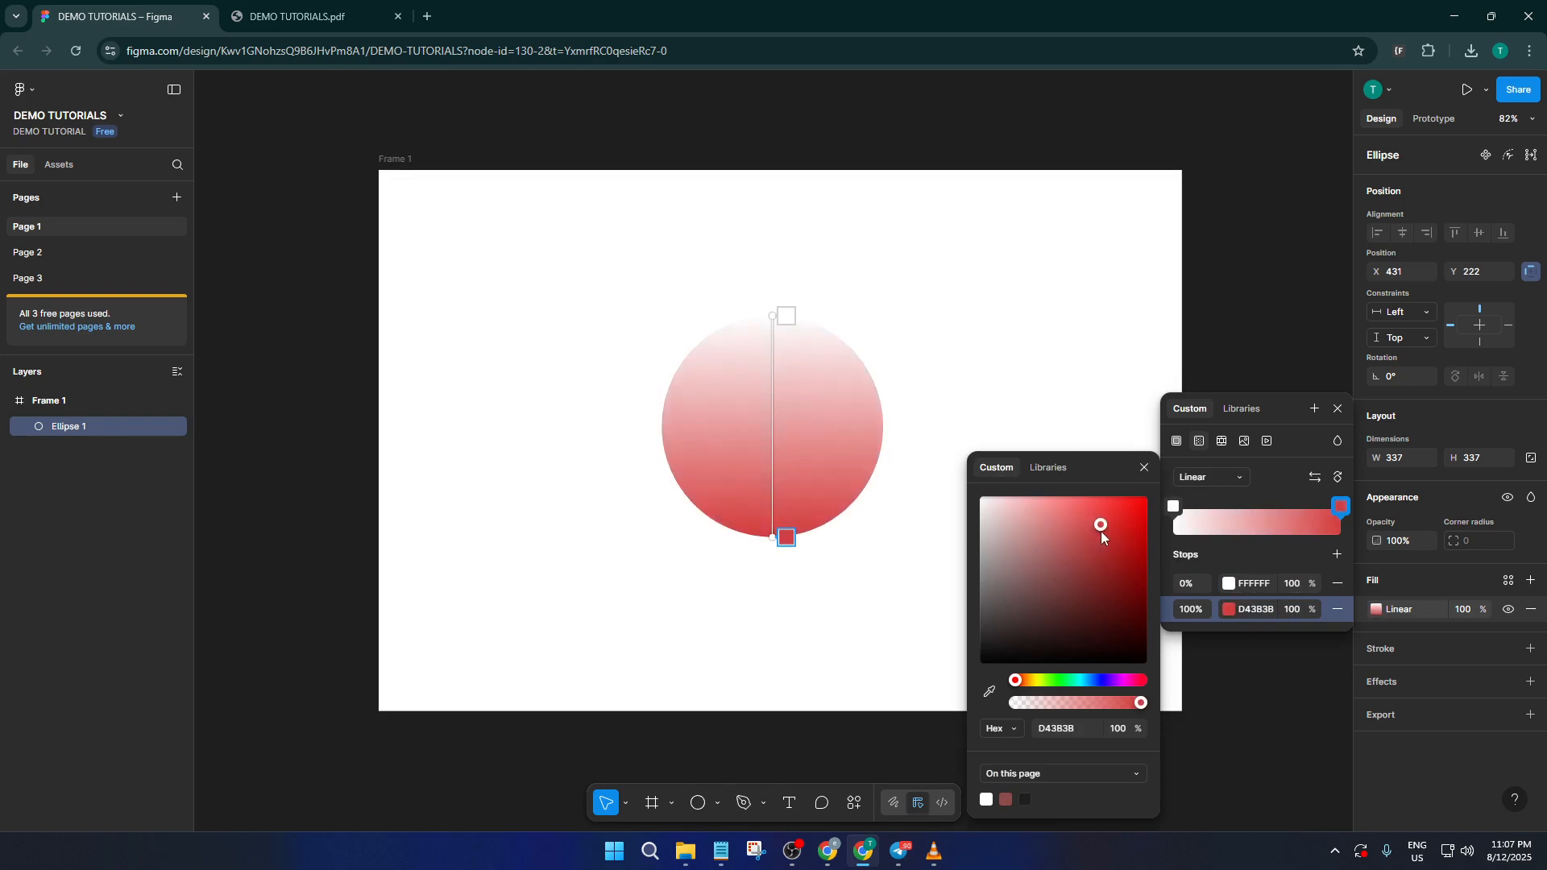
{"action": "key", "text": "Escape"}
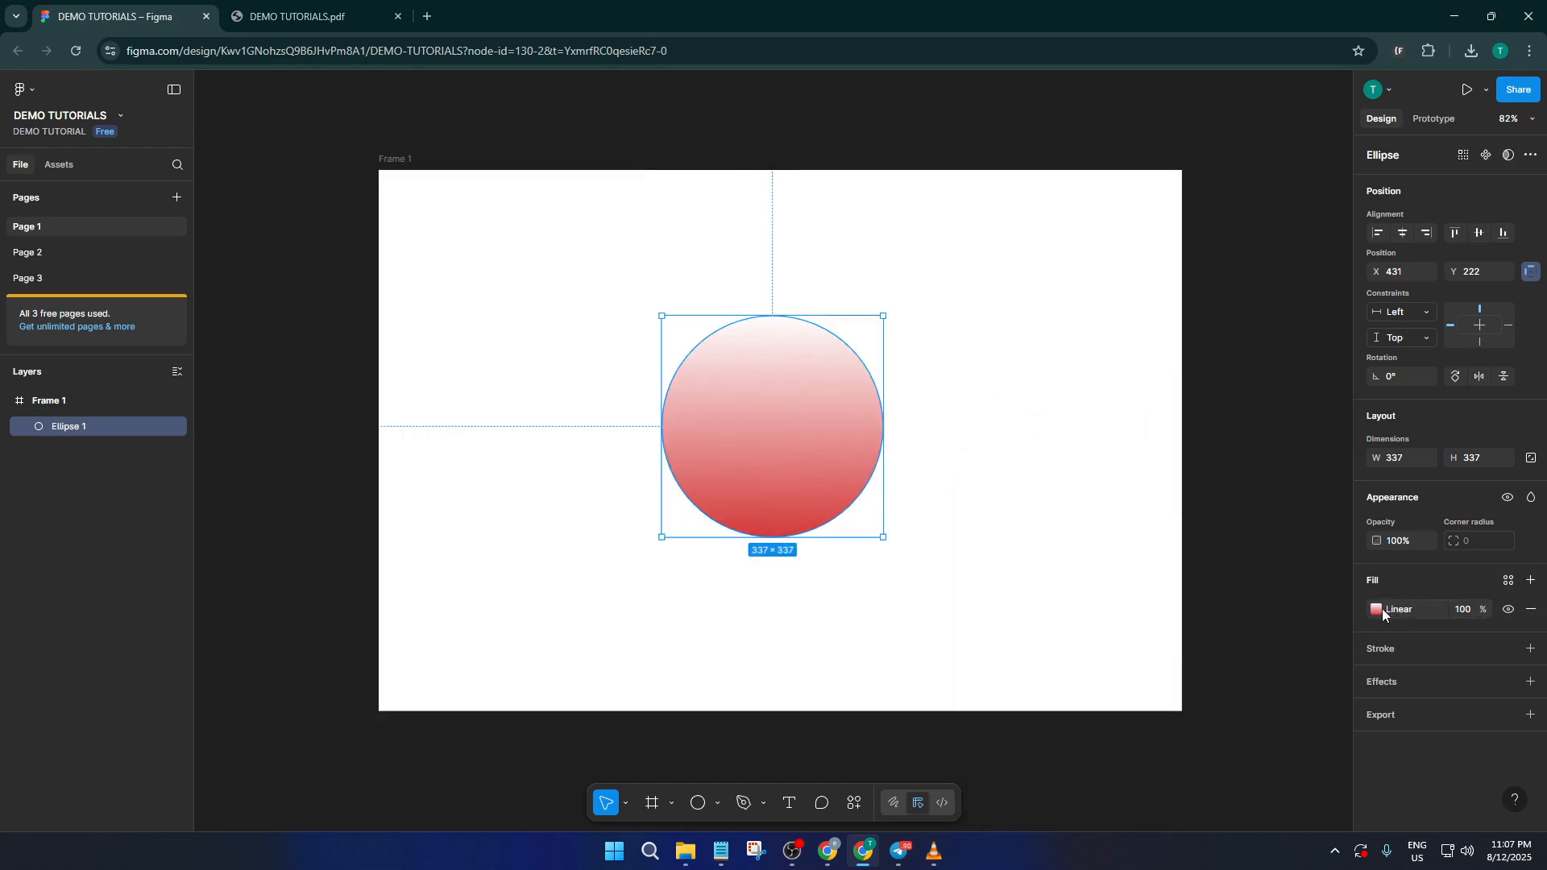
Step: Switch the circle's gradient to radial, shift its white centre toward the circle's upper right, and shorten its reach to form a highlight
{"action": "left_click", "coordinate": [1376, 609]}
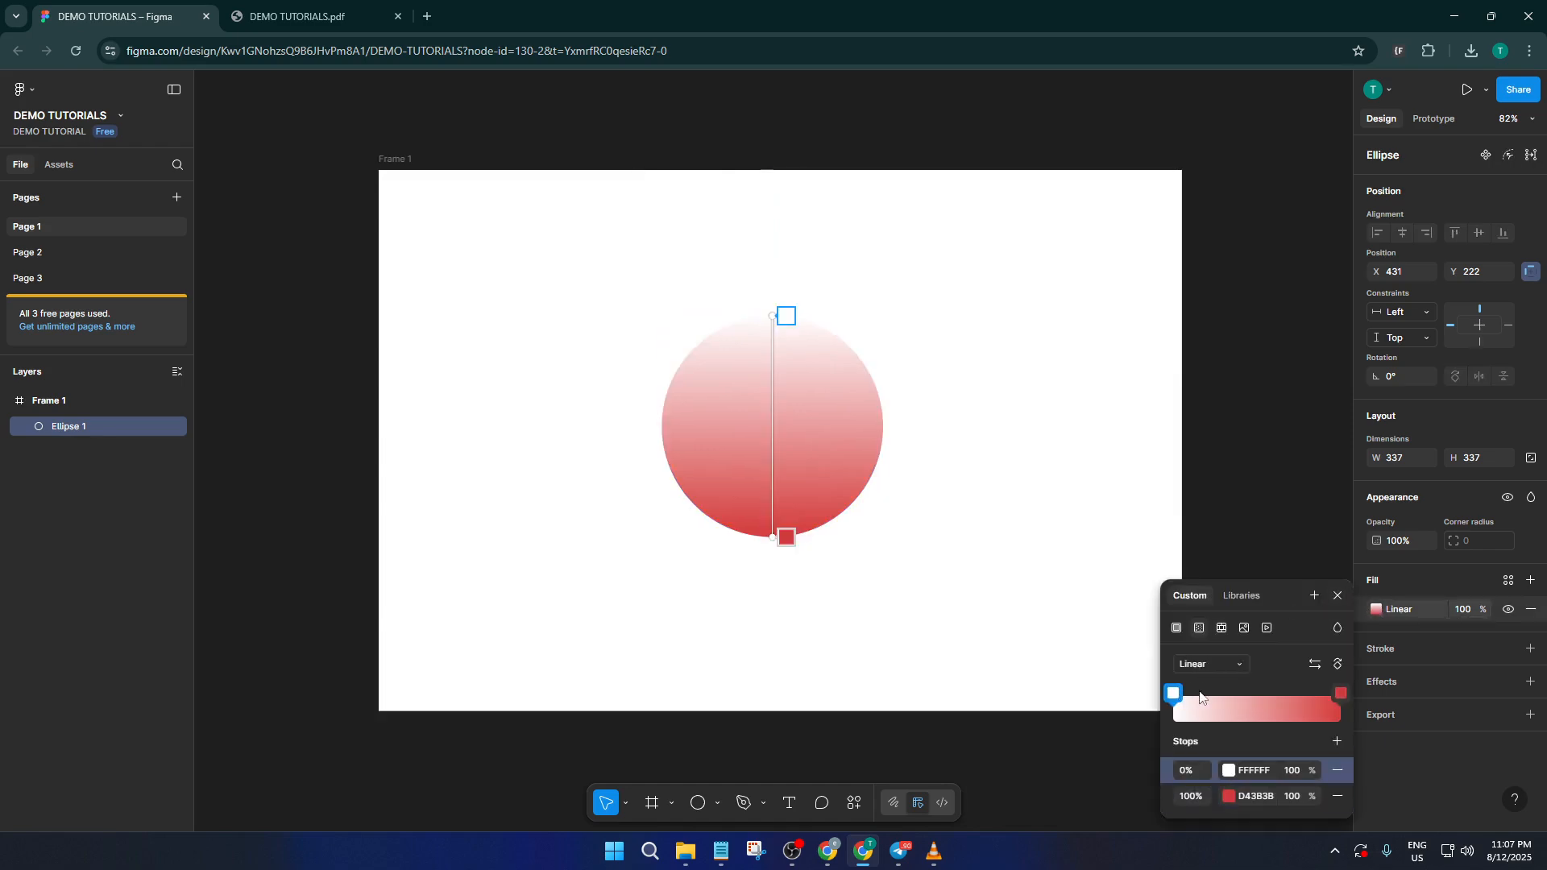
{"action": "left_click", "coordinate": [1237, 666]}
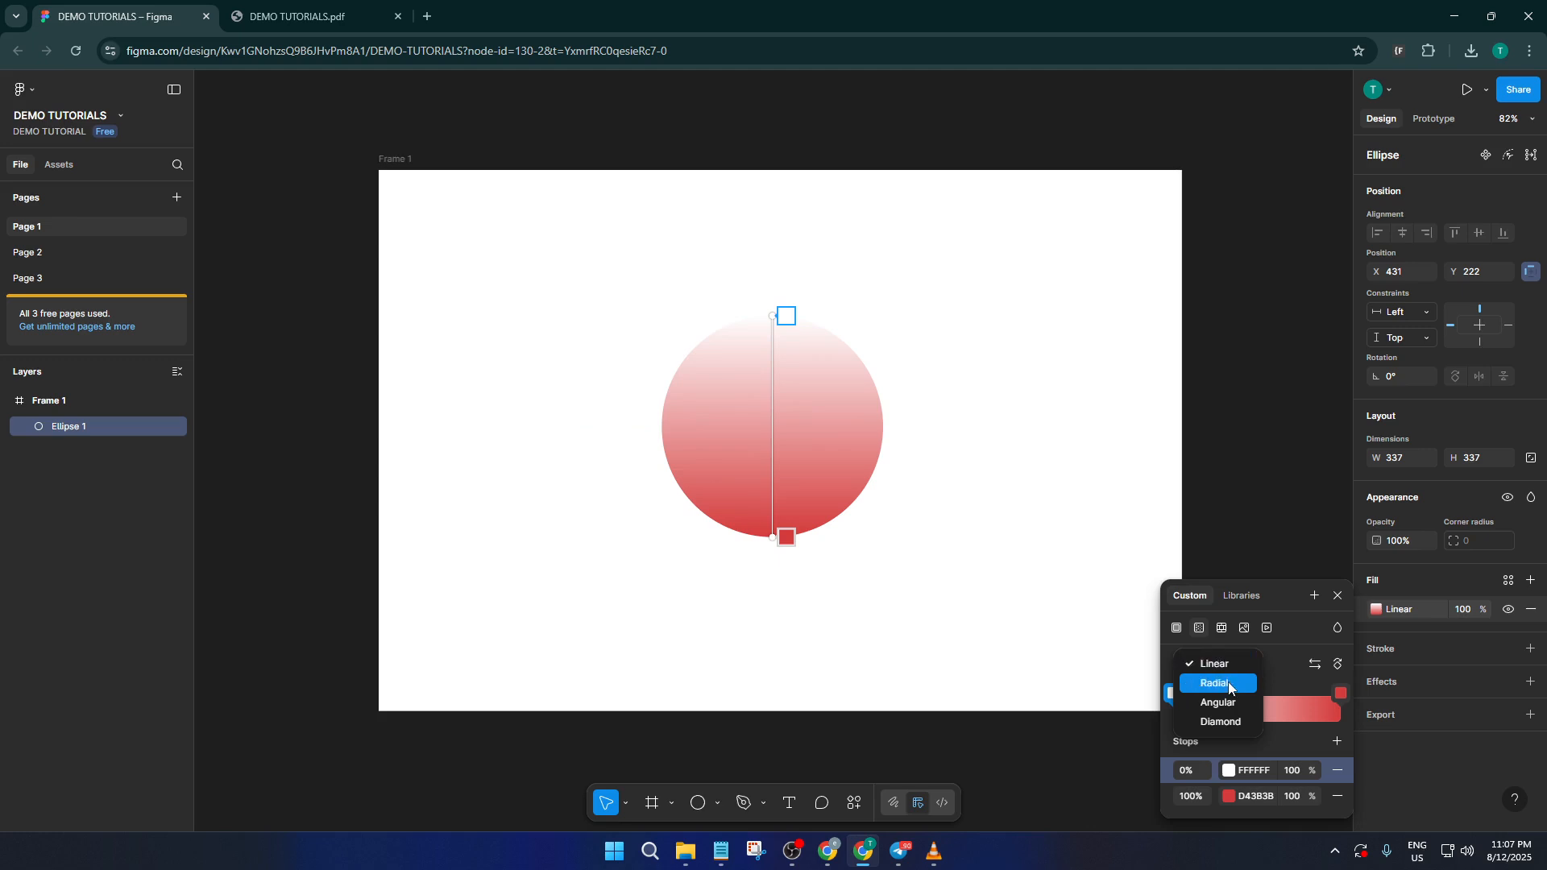
{"action": "left_click", "coordinate": [1228, 681]}
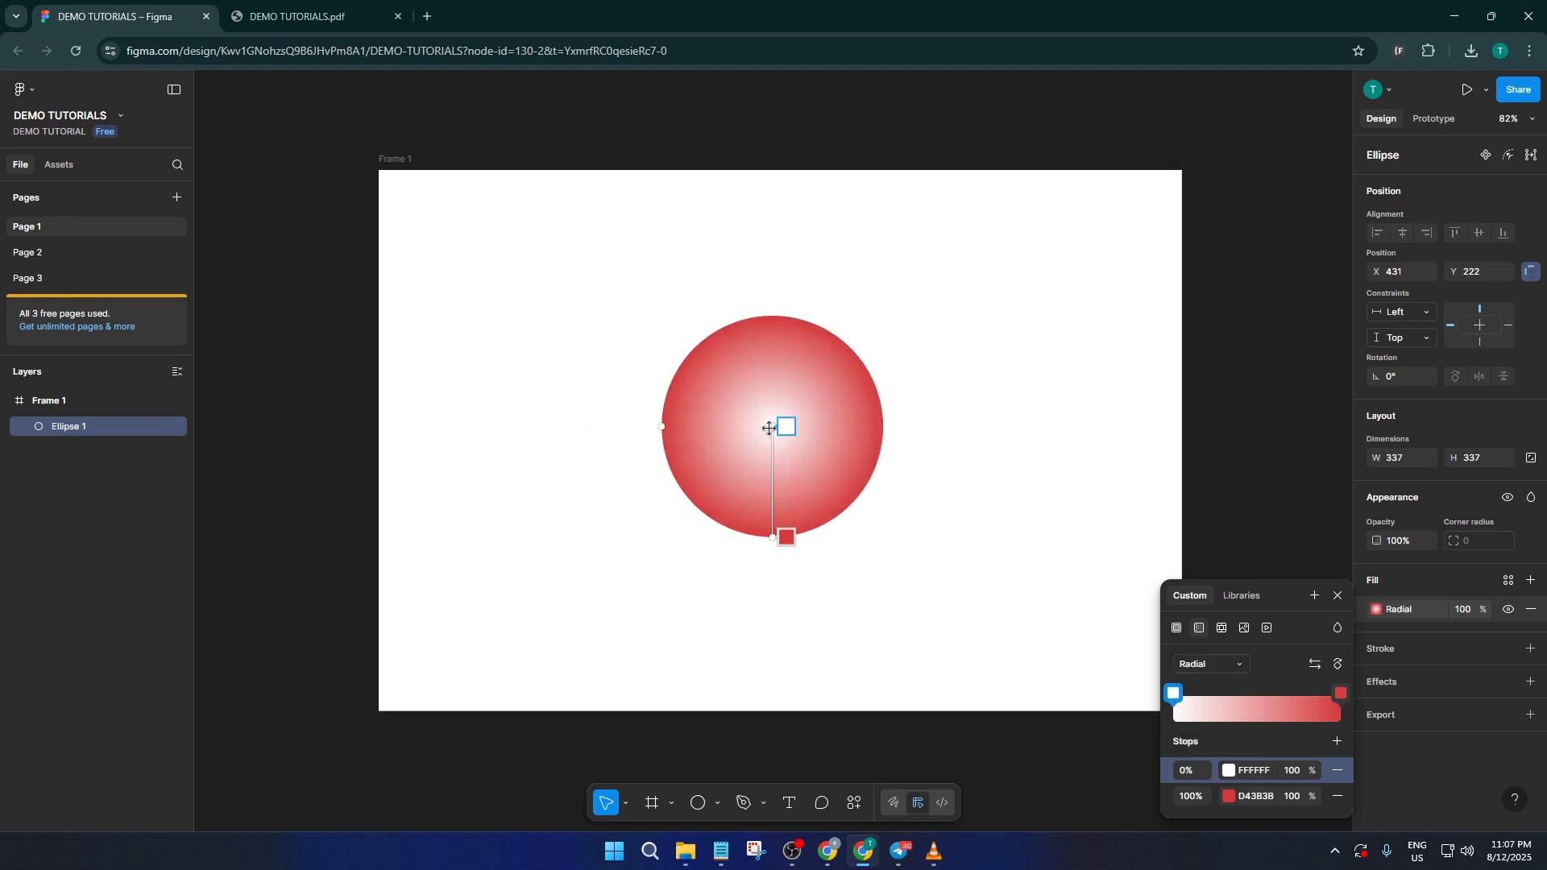
{"action": "left_click_drag", "start_coordinate": [769, 428], "coordinate": [796, 368]}
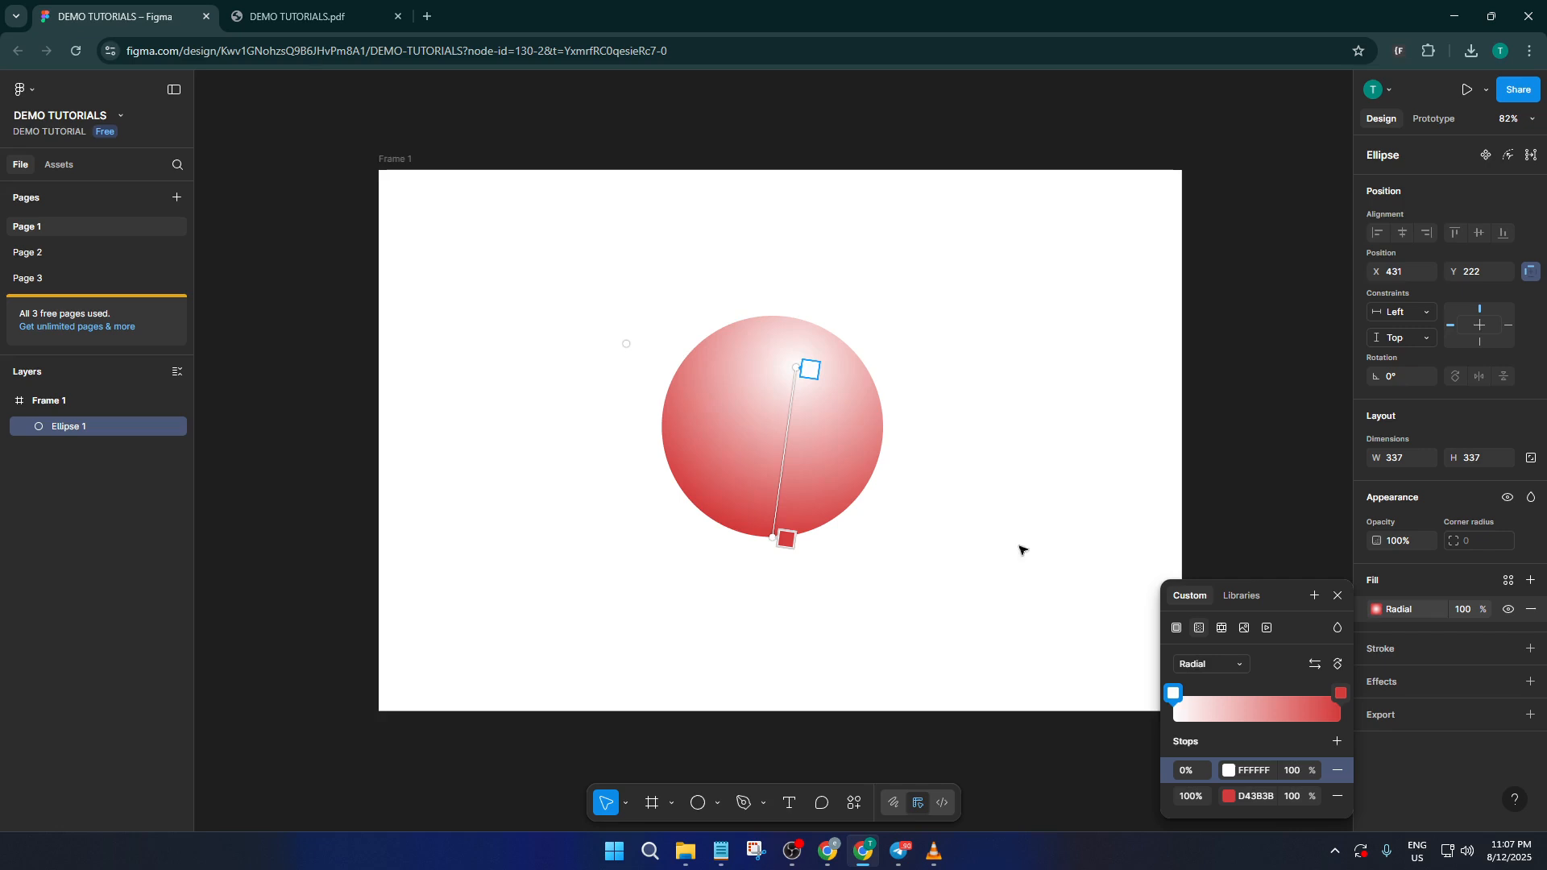
{"action": "left_click_drag", "start_coordinate": [774, 543], "coordinate": [744, 472]}
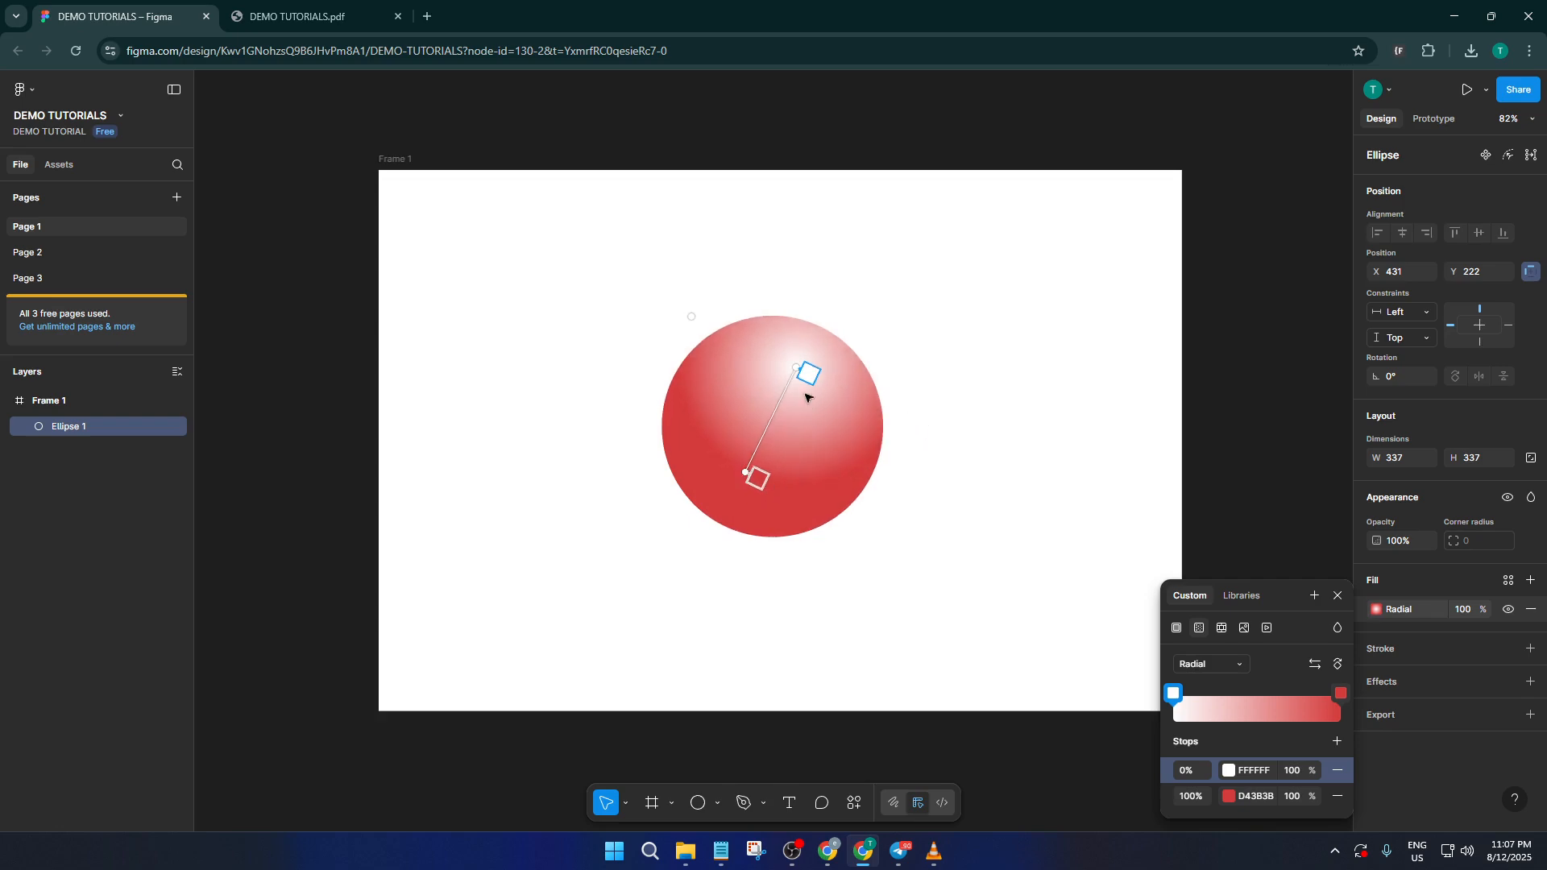
{"action": "left_click_drag", "start_coordinate": [794, 372], "coordinate": [791, 378]}
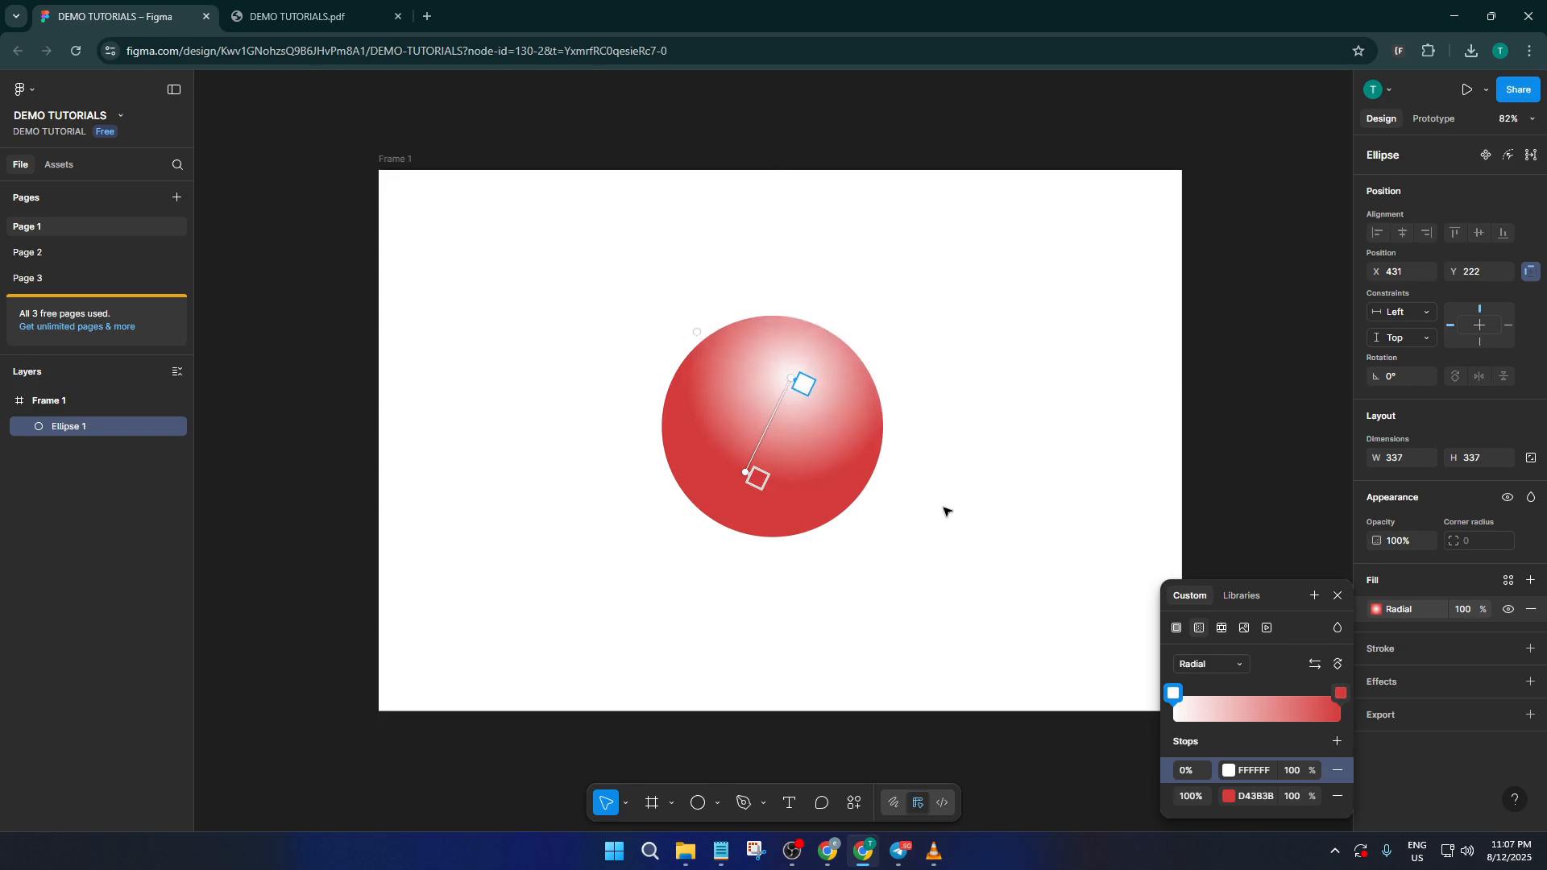
{"action": "key", "text": "Escape"}
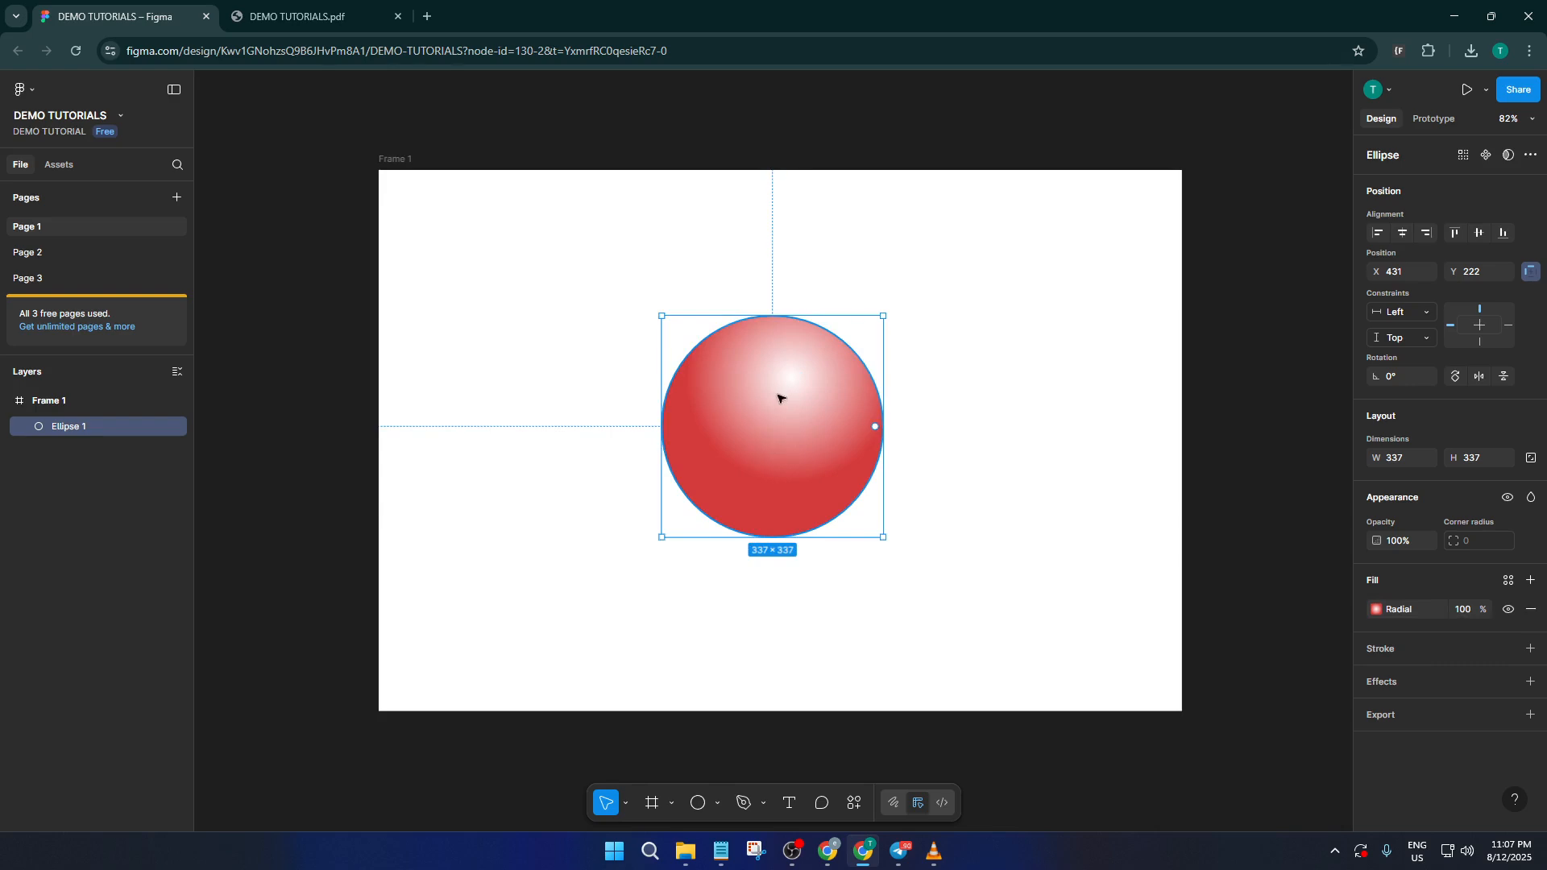
Step: Extend the radial gradient's red end slightly toward the circle's lower edge to soften the highlight
{"action": "double_click", "coordinate": [799, 376]}
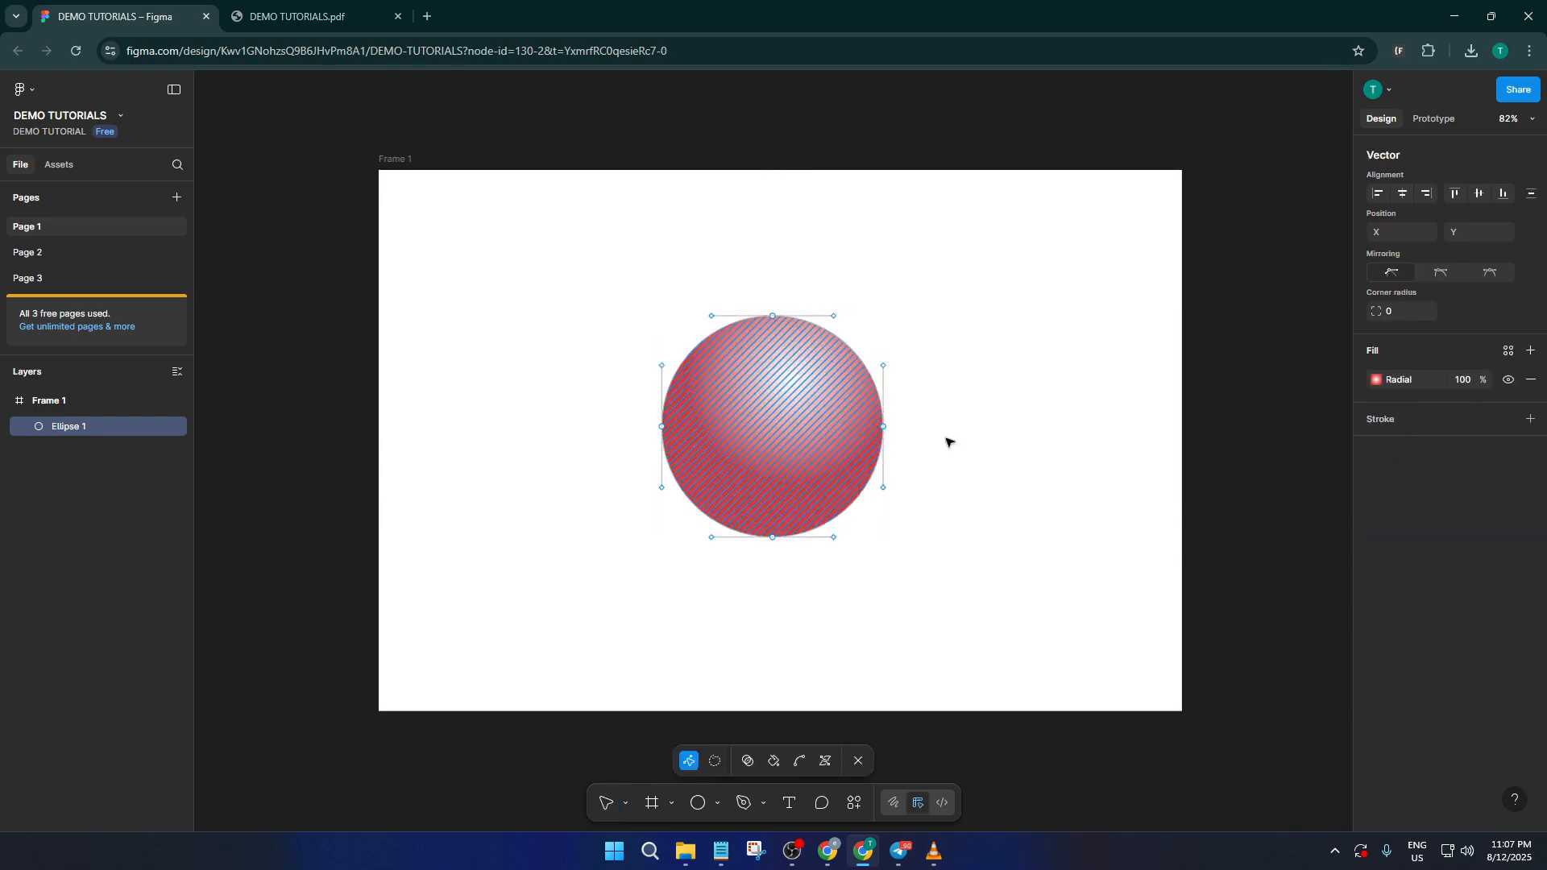
{"action": "left_click", "coordinate": [1051, 440]}
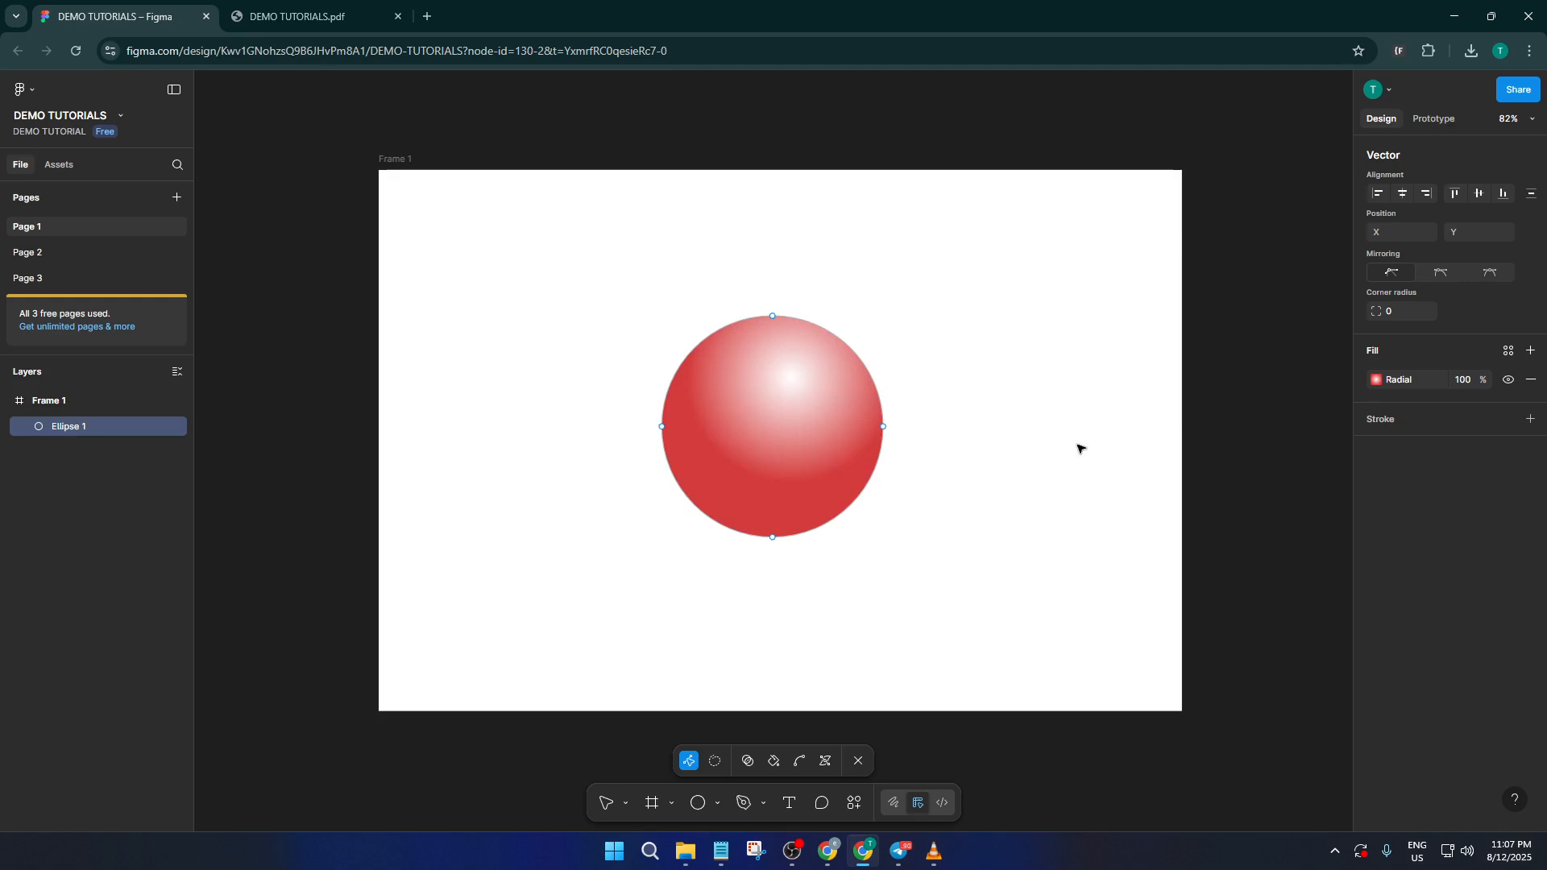
{"action": "left_click", "coordinate": [1377, 382]}
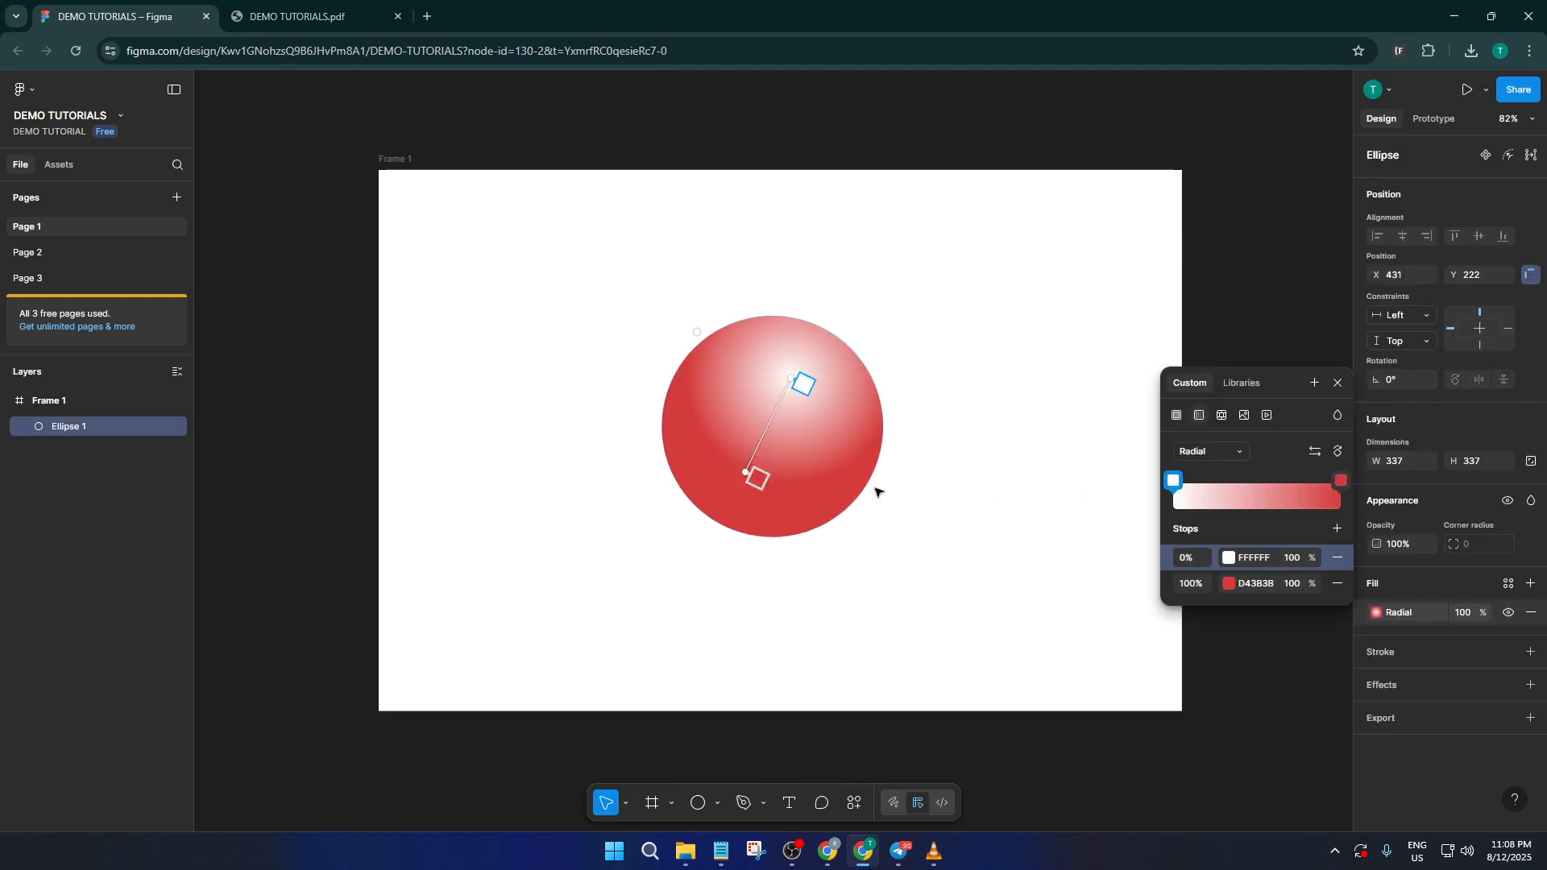
{"action": "left_click_drag", "start_coordinate": [745, 473], "coordinate": [740, 497]}
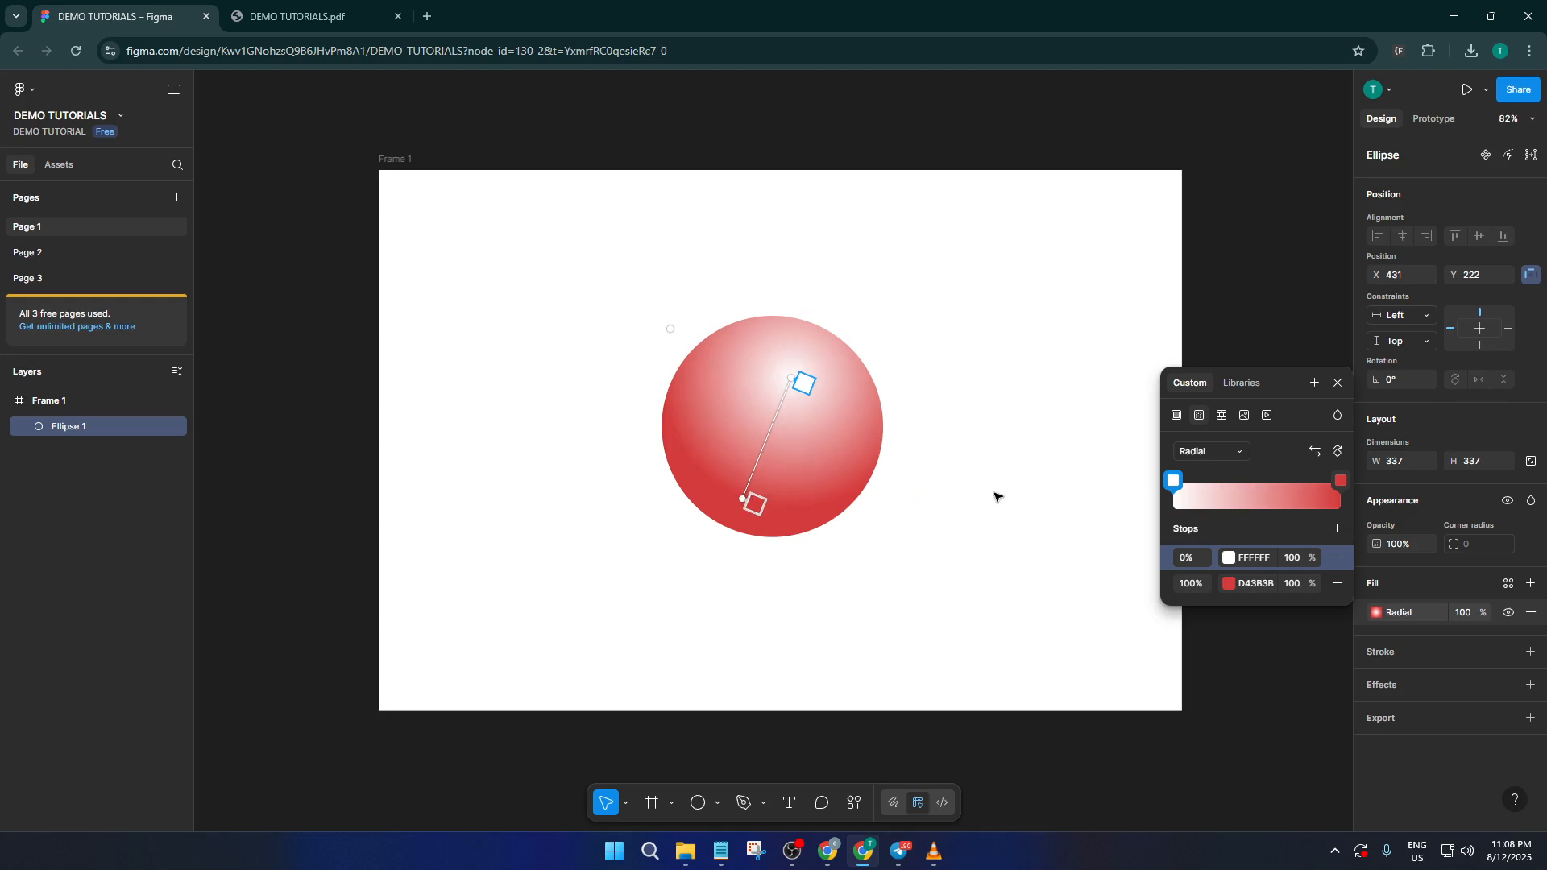
{"action": "key", "text": "Escape"}
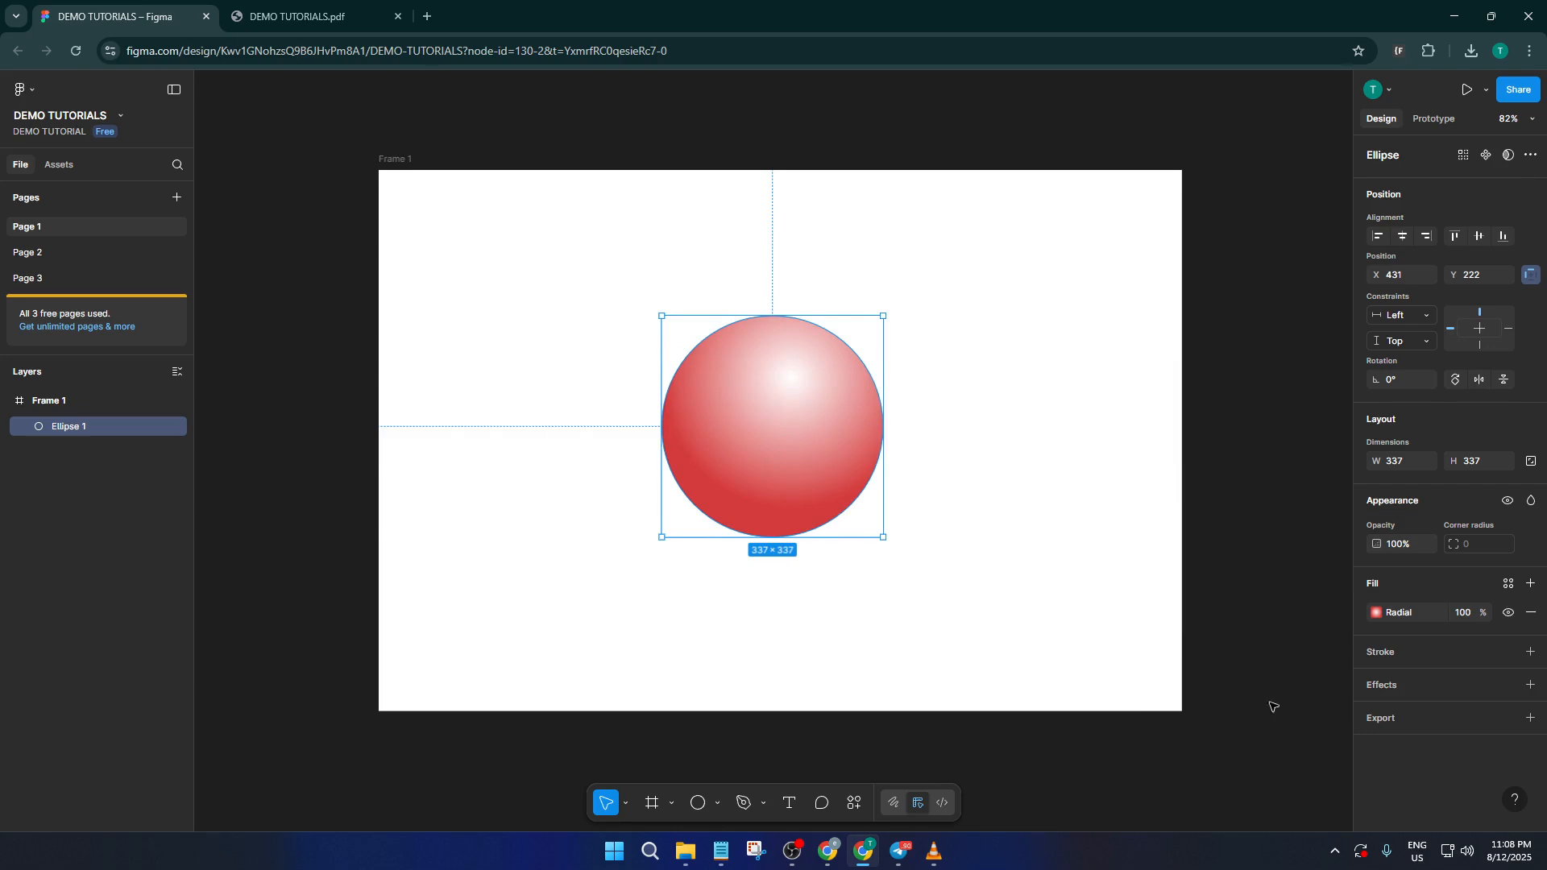
Step: Add a drop shadow to the circle with X -5, Y 7, blur 32.1 and spread -1
{"action": "scroll", "coordinate": [922, 503], "scroll_direction": "down", "scroll_amount": 1}
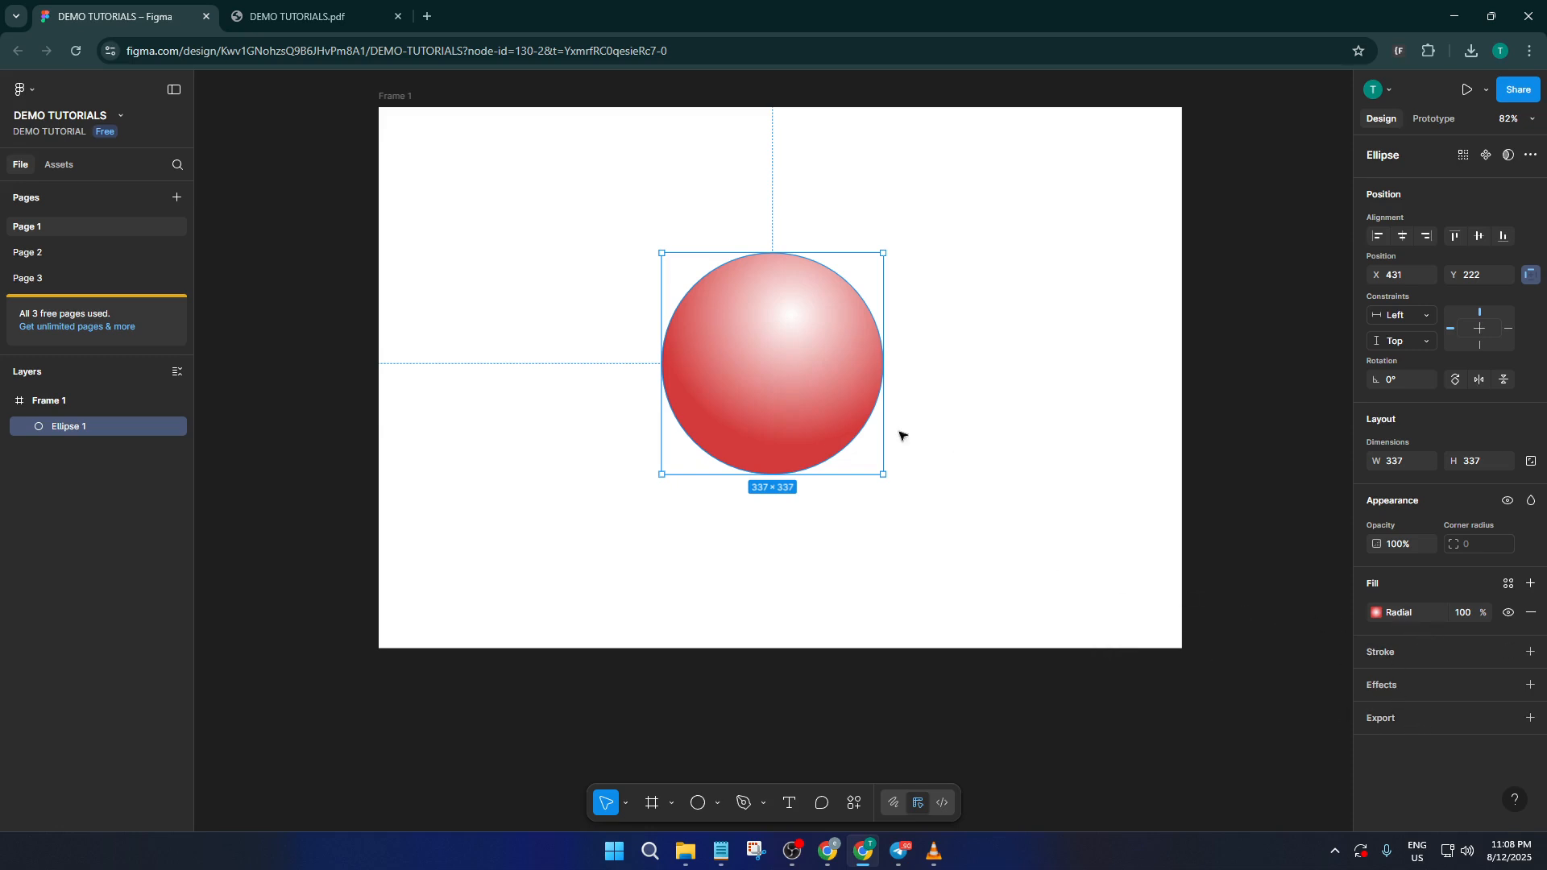
{"action": "left_click", "coordinate": [1530, 685]}
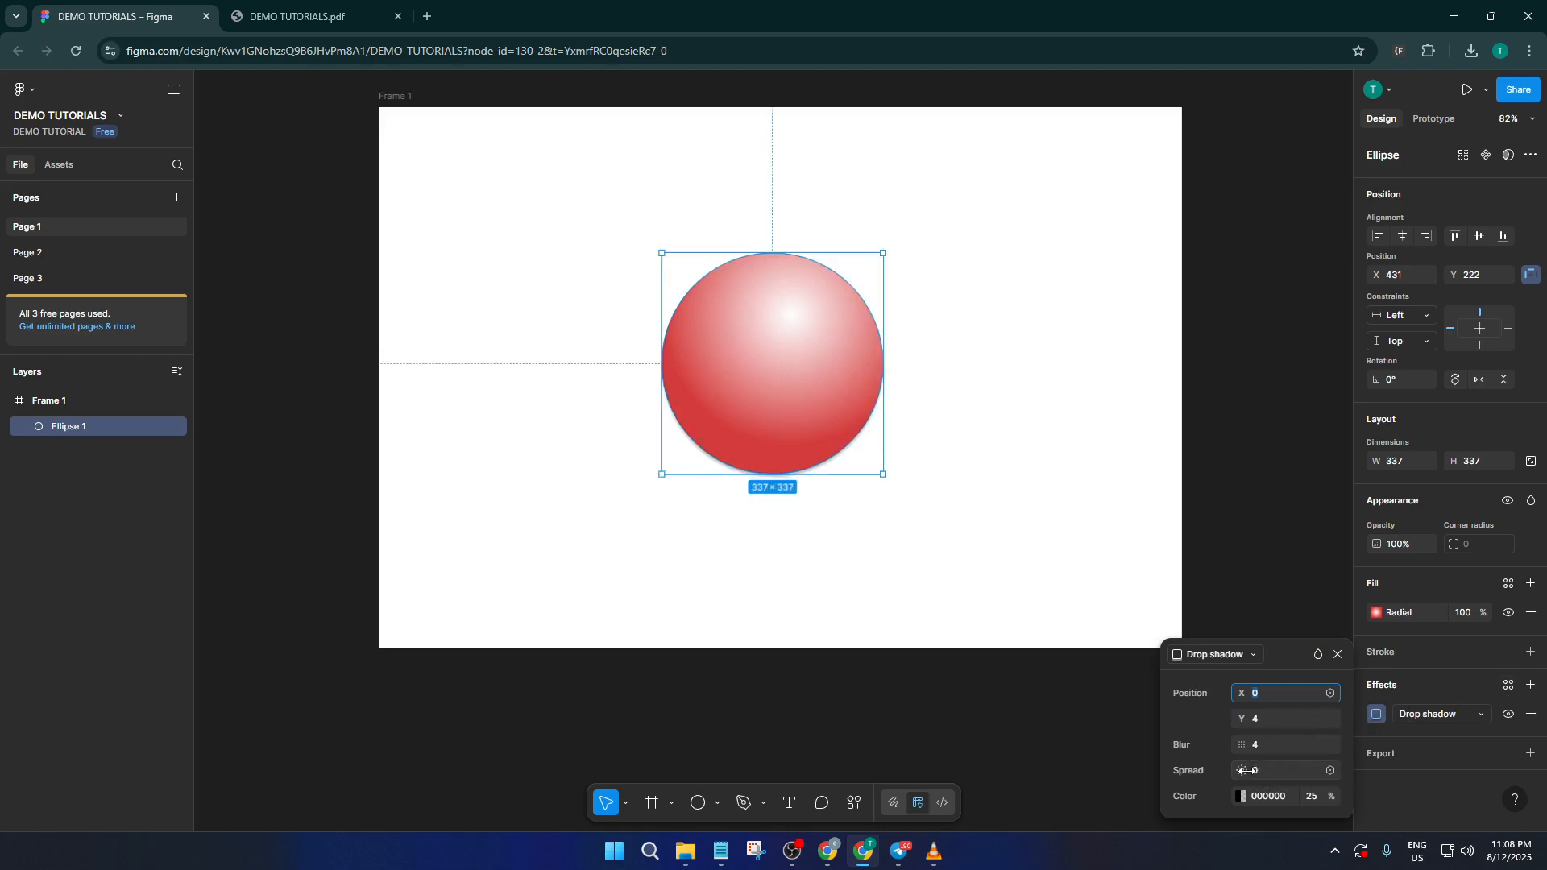
{"action": "left_click_drag", "start_coordinate": [1244, 744], "coordinate": [1238, 694]}
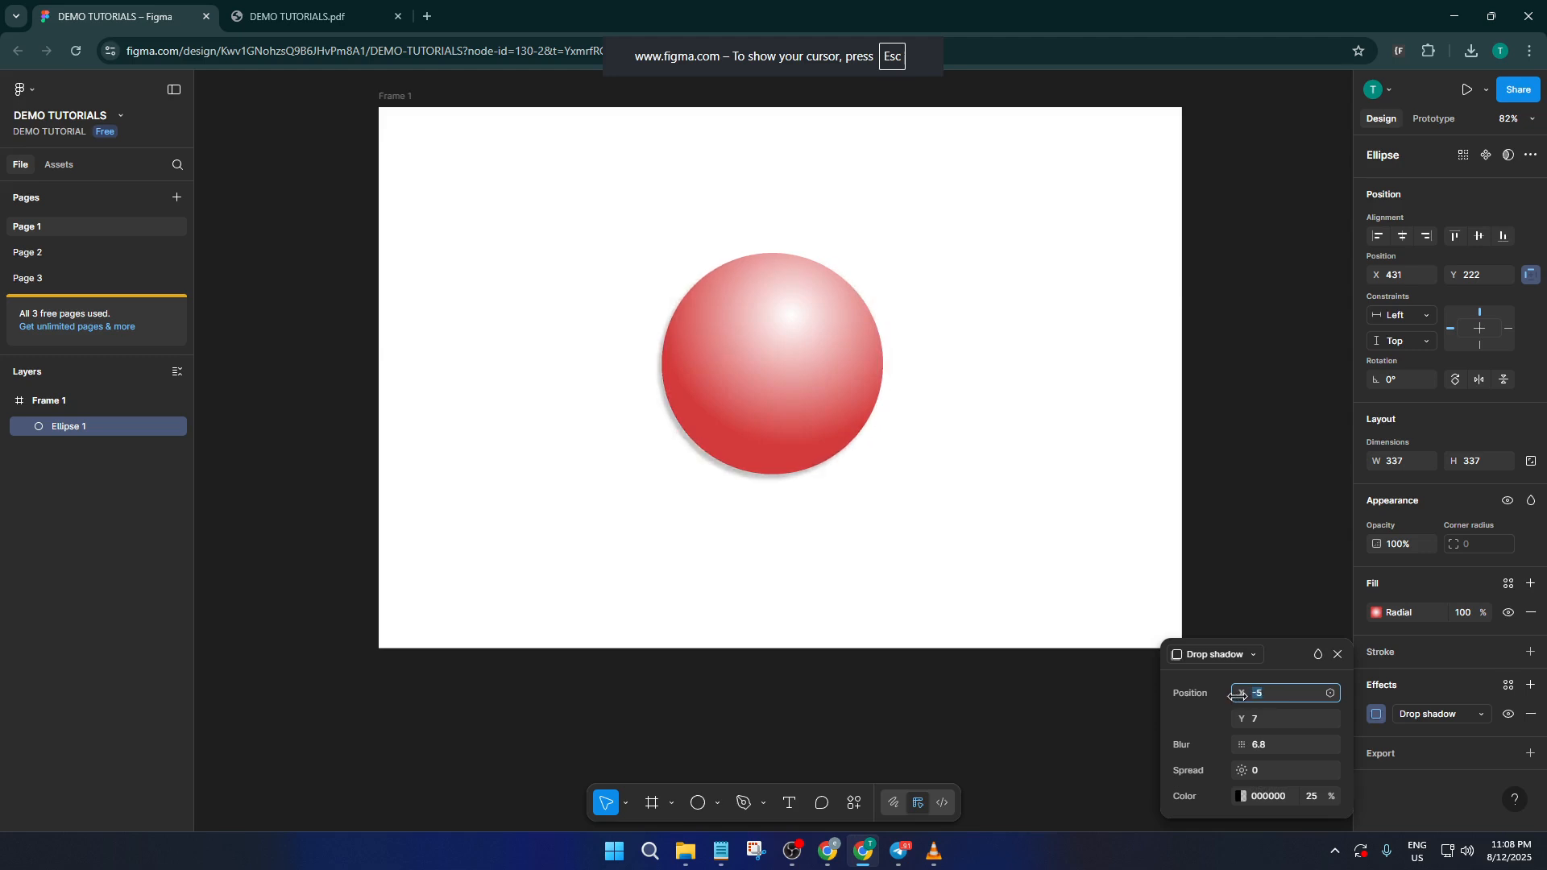
{"action": "left_click_drag", "start_coordinate": [1240, 694], "coordinate": [1240, 695]}
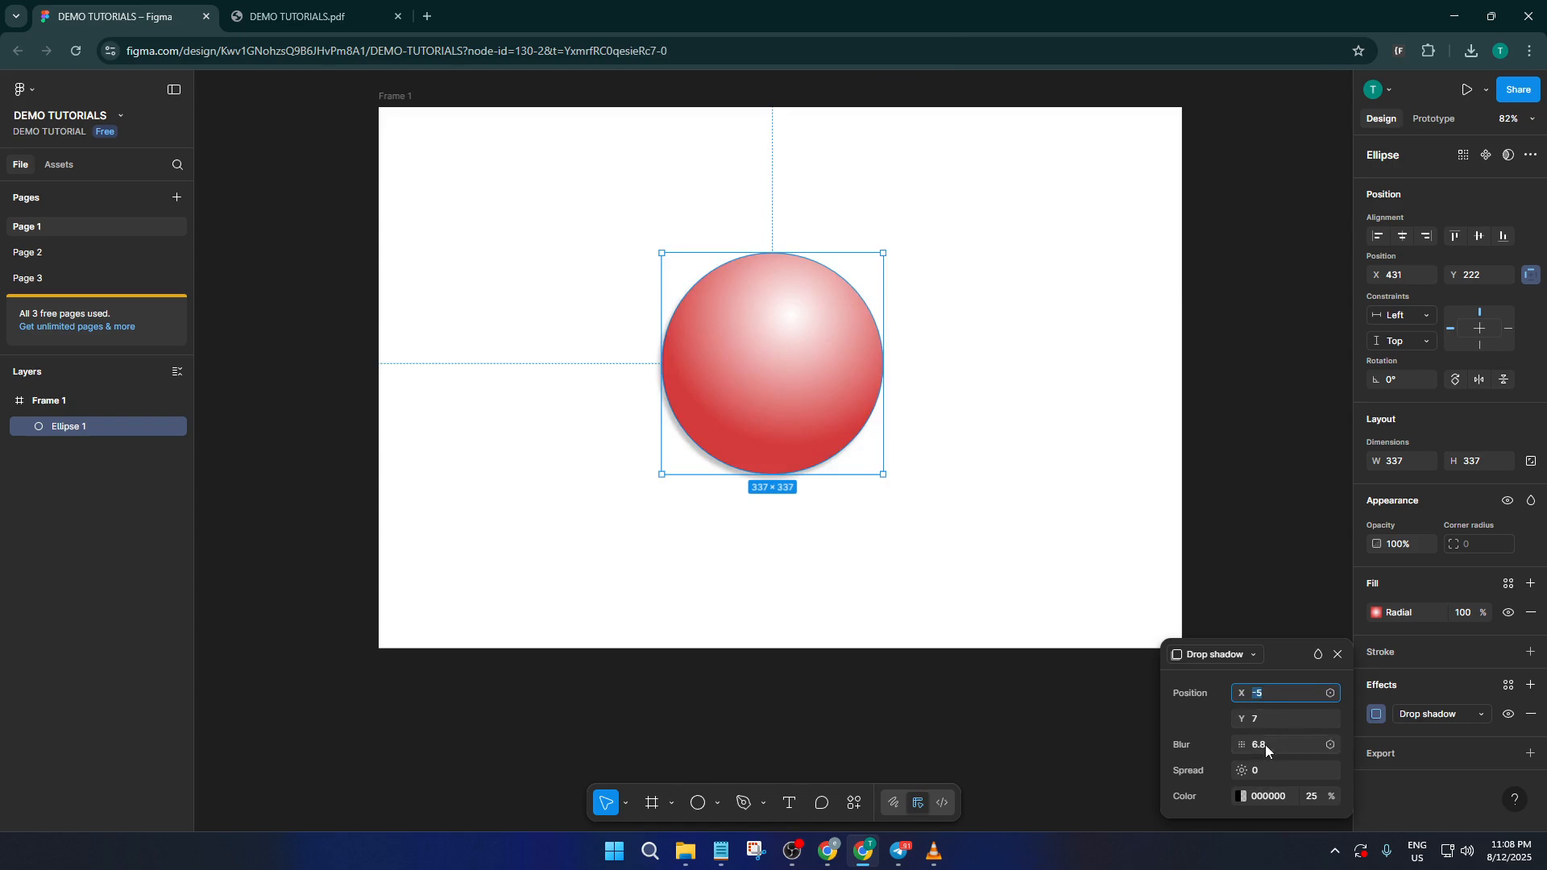
{"action": "left_click_drag", "start_coordinate": [1242, 770], "coordinate": [108, 709]}
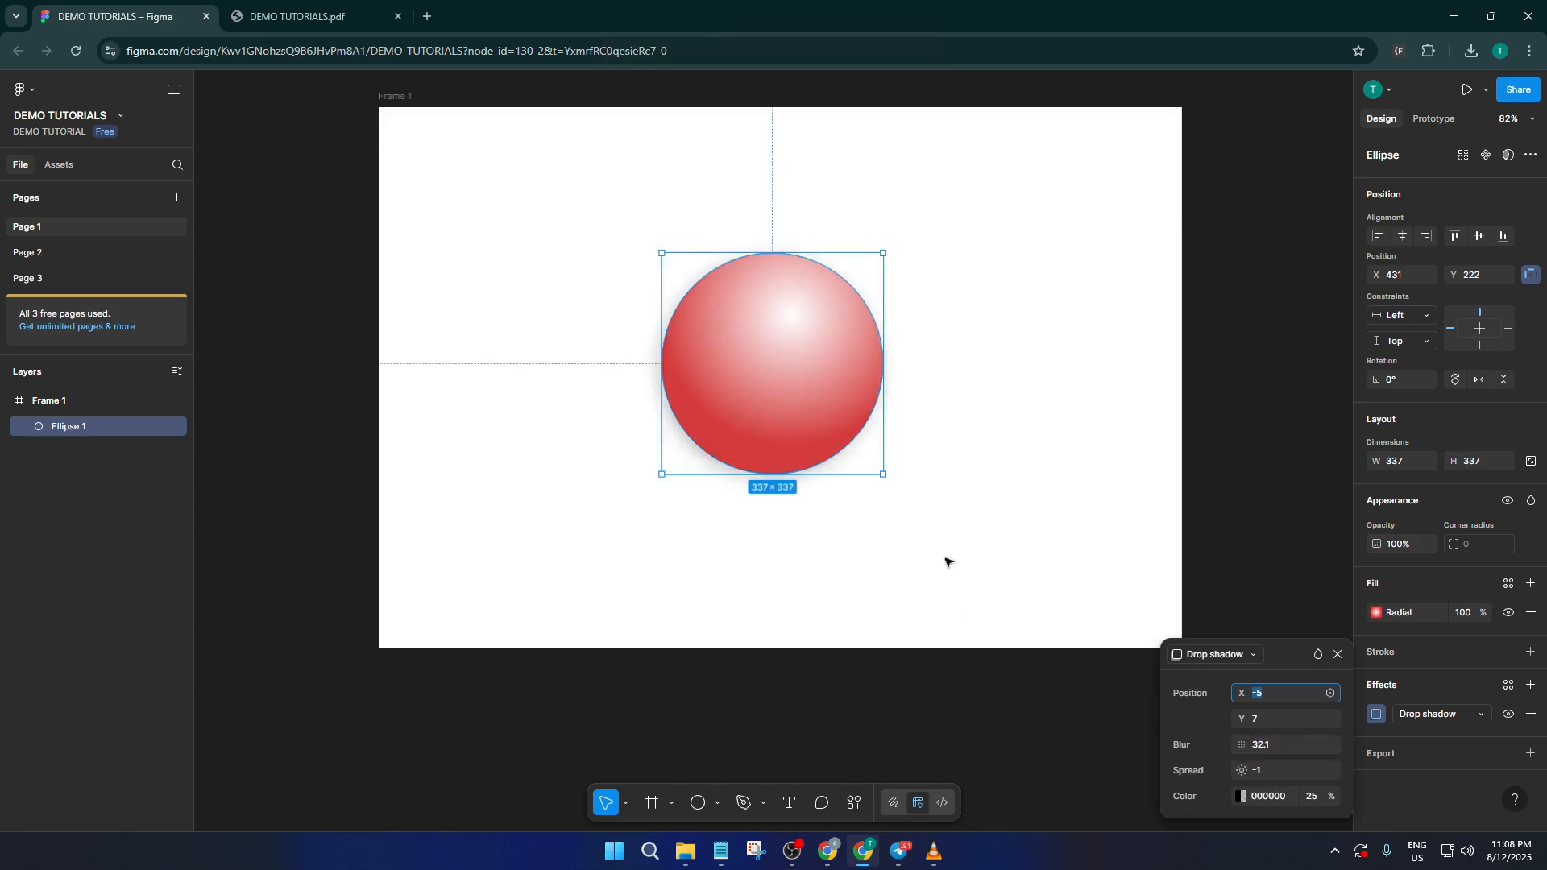
{"action": "left_click", "coordinate": [963, 516]}
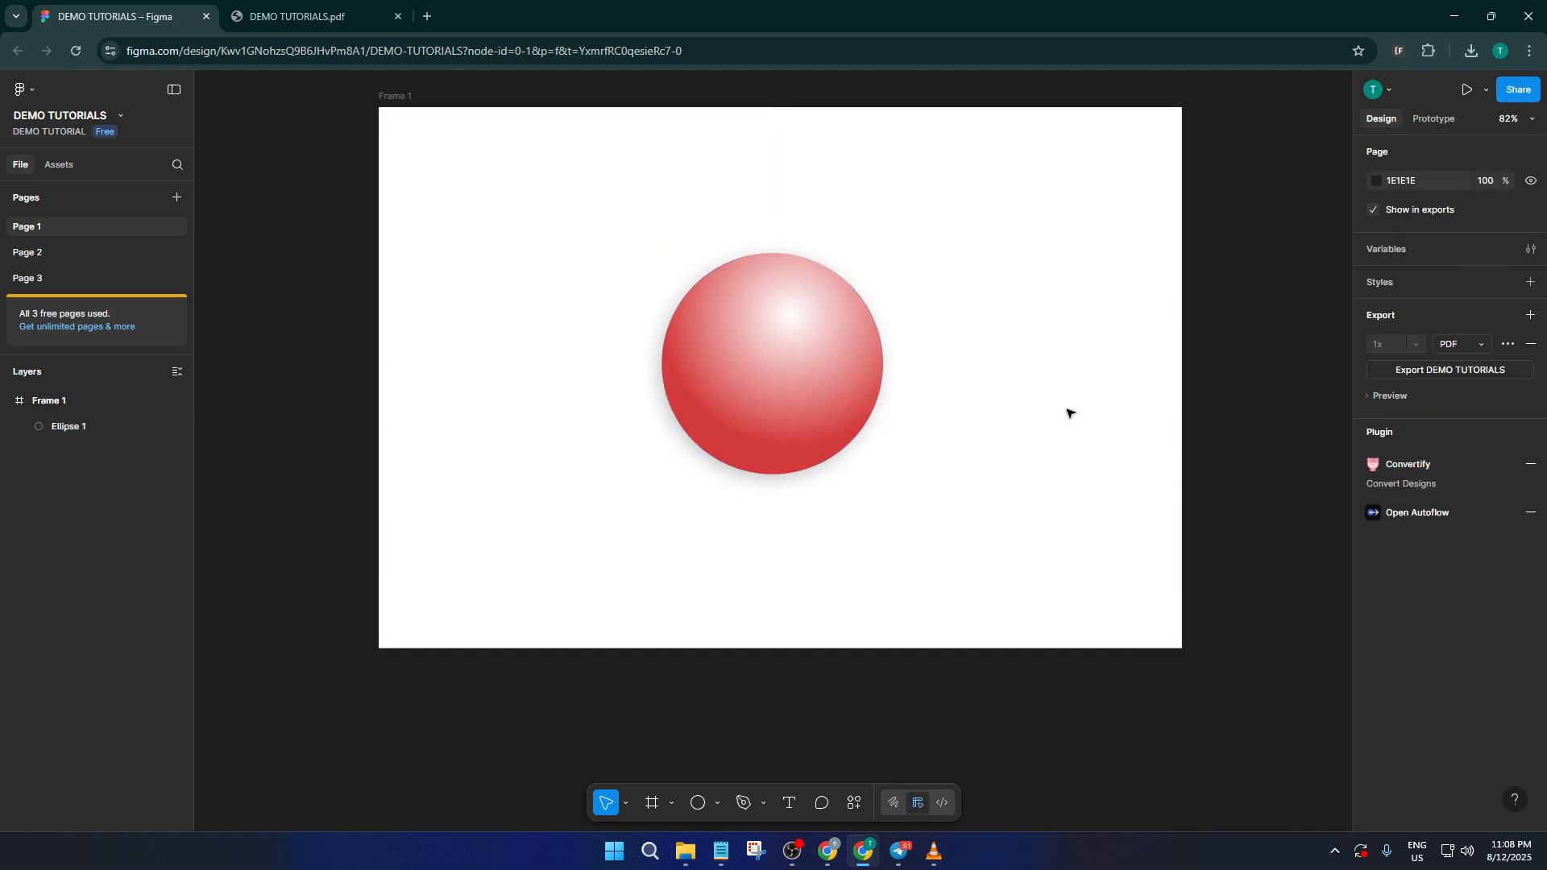
Step: Refine the circle's drop shadow by setting its blur to 37.2 and its spread to -7
{"action": "scroll", "coordinate": [909, 451], "scroll_direction": "down", "scroll_amount": 3}
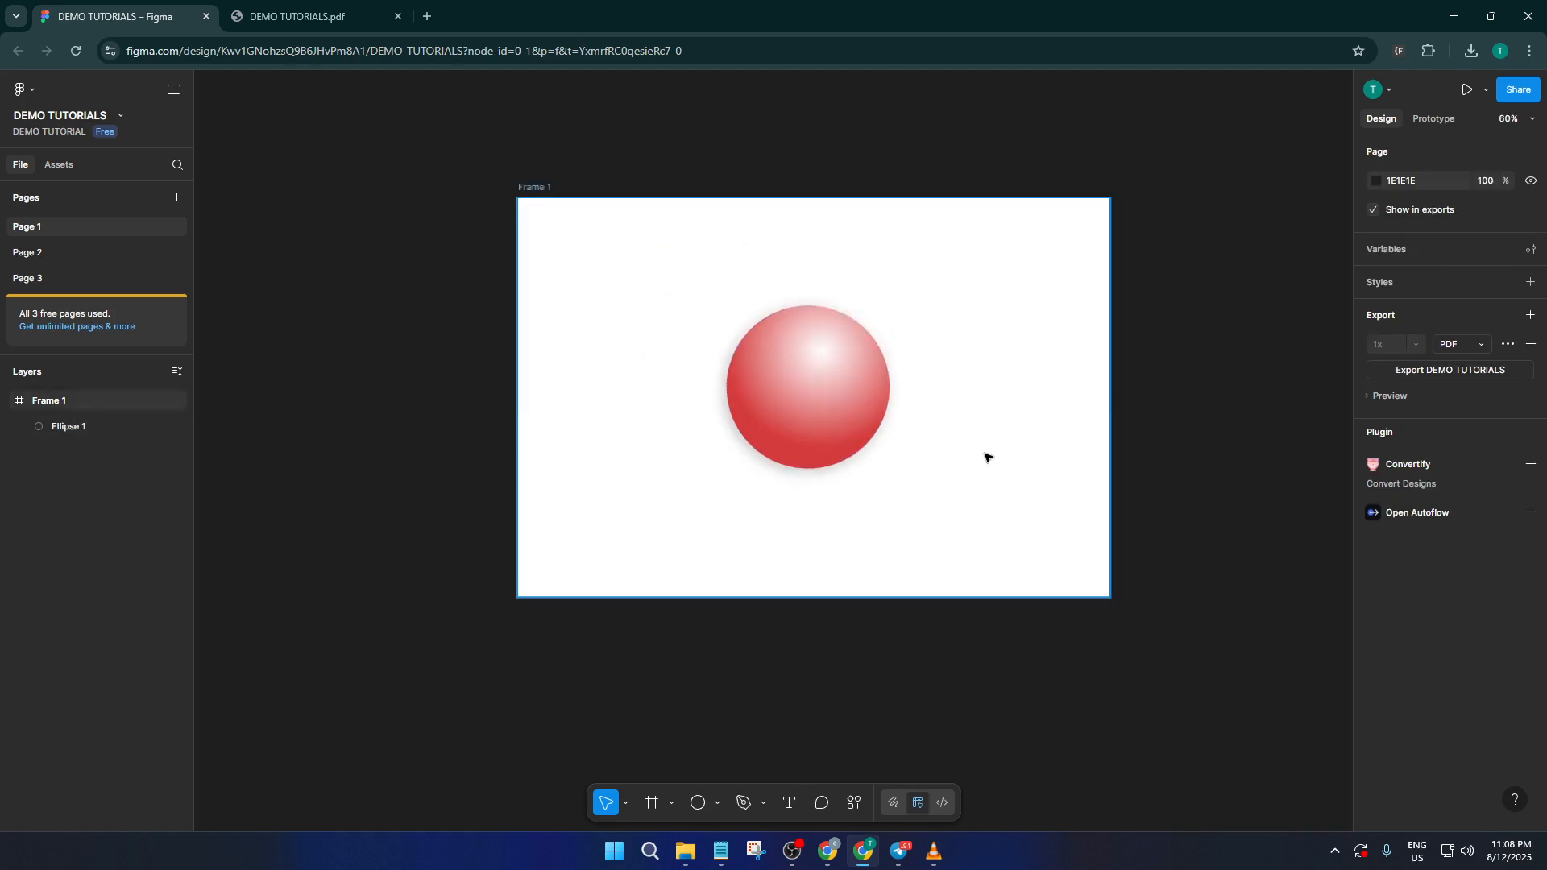
{"action": "scroll", "coordinate": [987, 458], "scroll_direction": "down", "scroll_amount": 1}
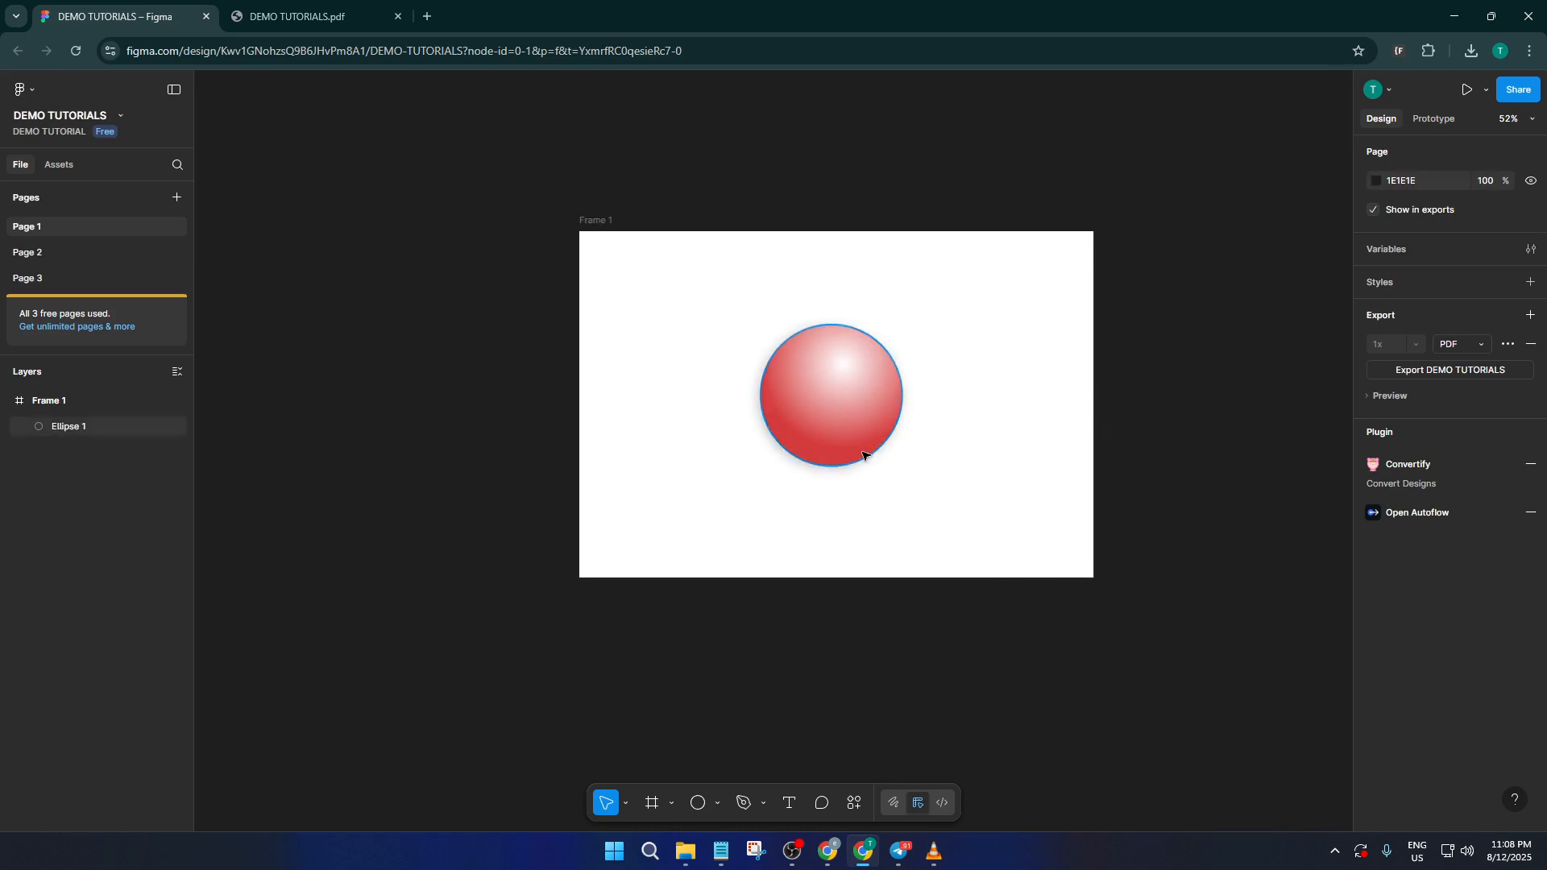
{"action": "scroll", "coordinate": [854, 468], "scroll_direction": "up", "scroll_amount": 2}
{"action": "scroll", "coordinate": [855, 474], "scroll_direction": "up", "scroll_amount": 1}
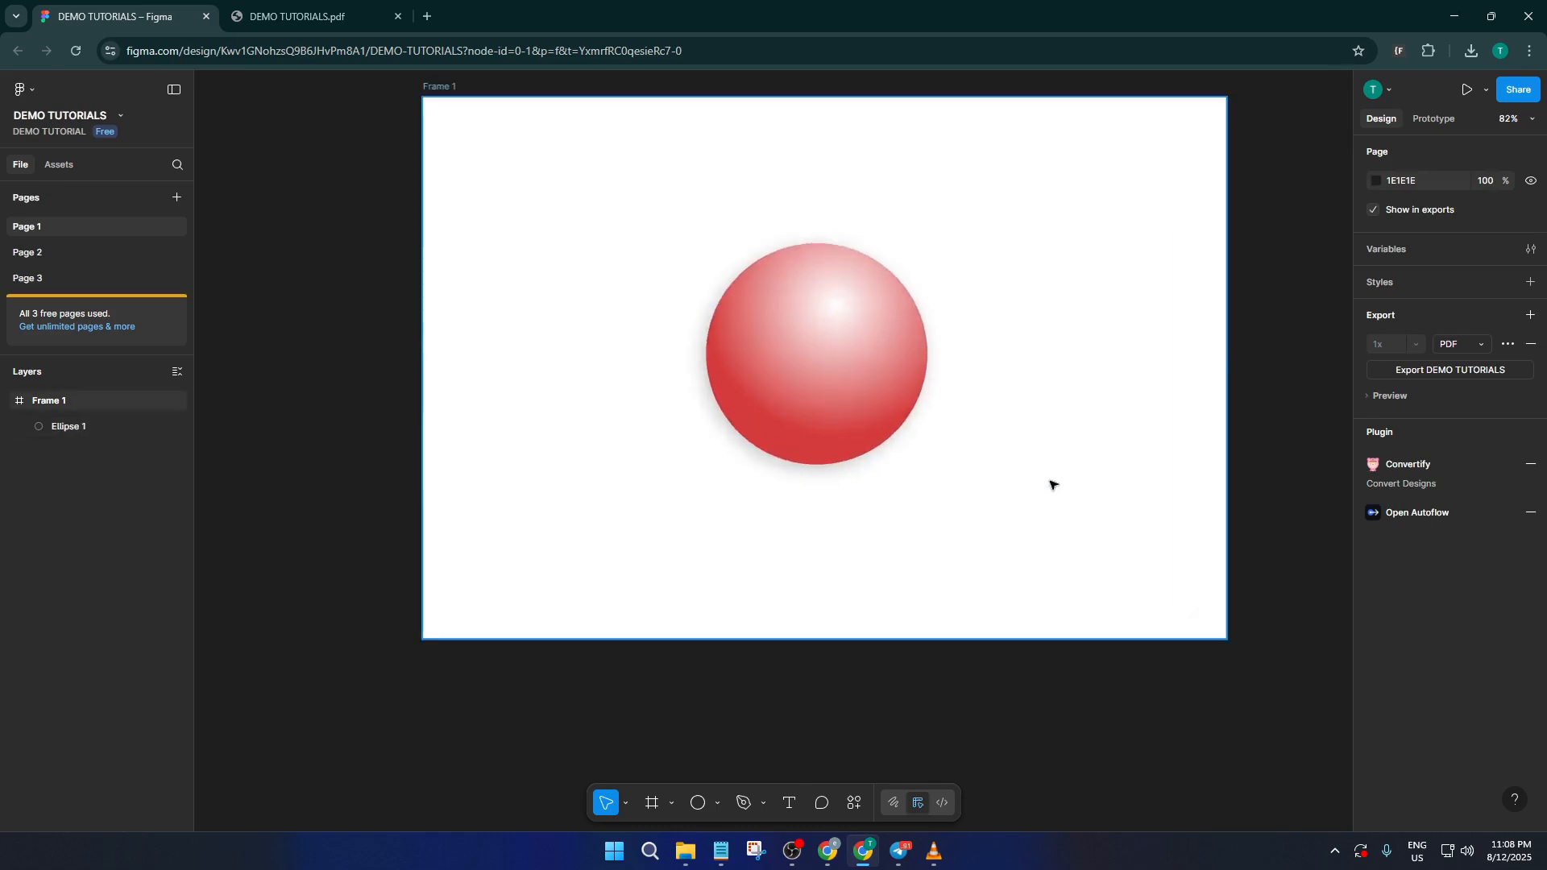
{"action": "left_click", "coordinate": [900, 389]}
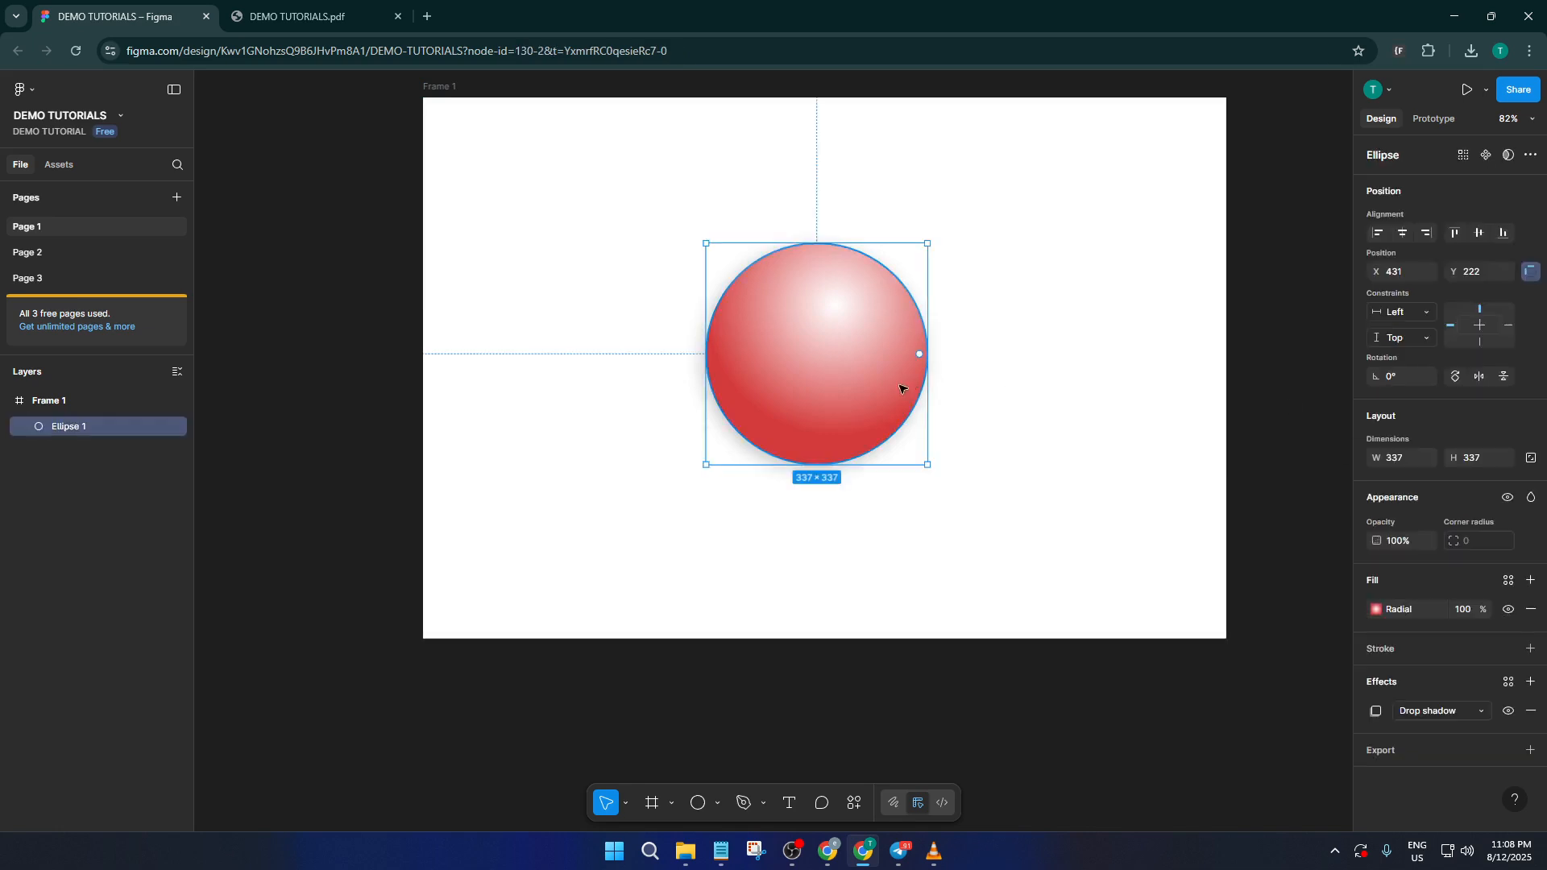
{"action": "left_click", "coordinate": [1376, 711]}
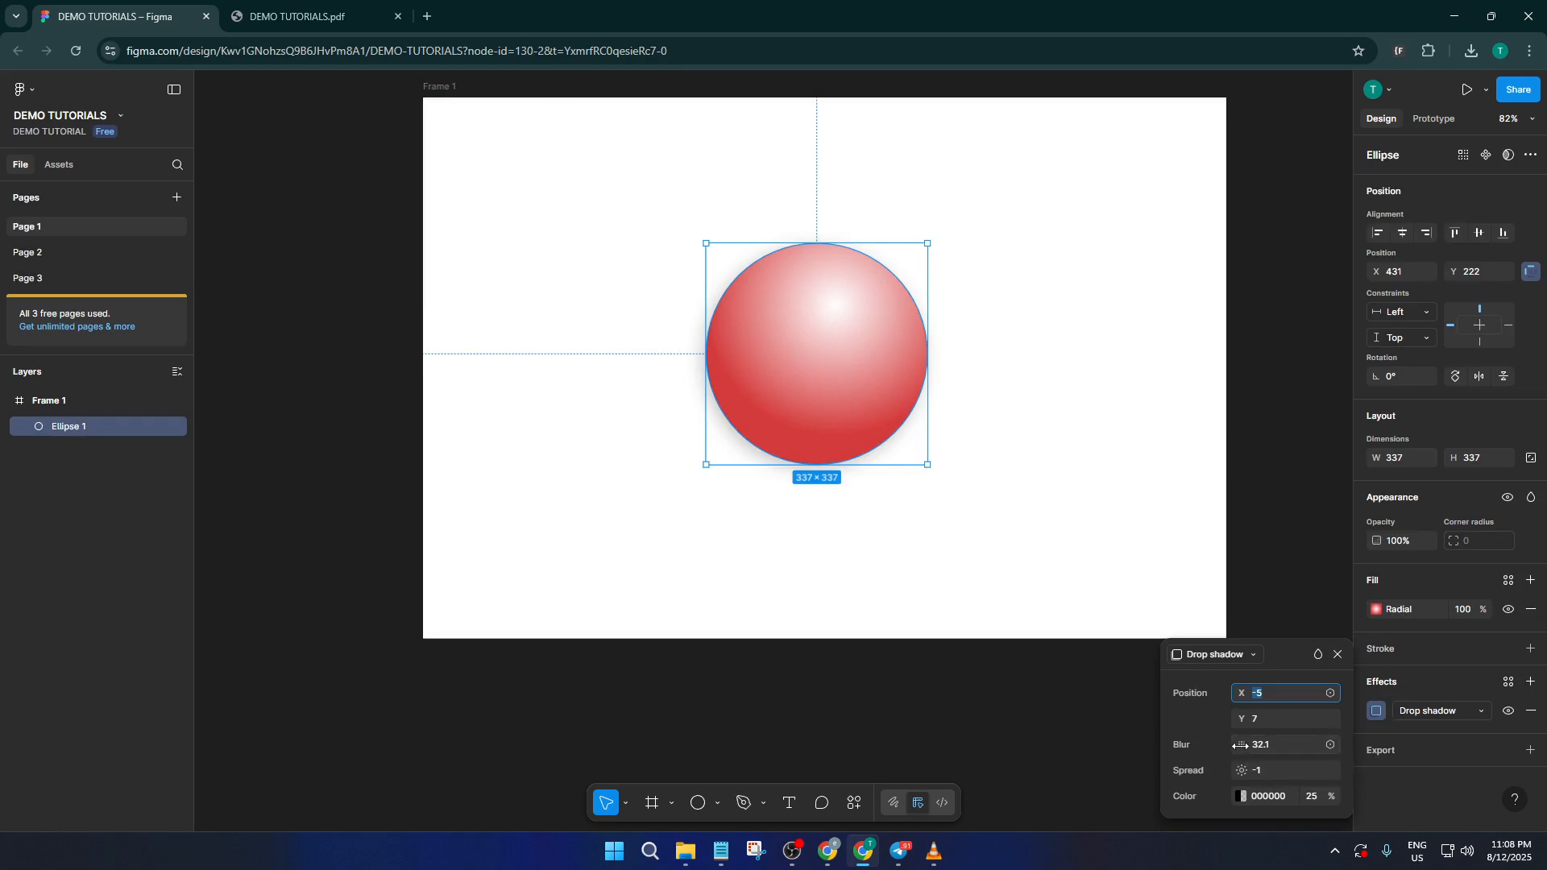
{"action": "left_click_drag", "start_coordinate": [1246, 771], "coordinate": [1232, 745]}
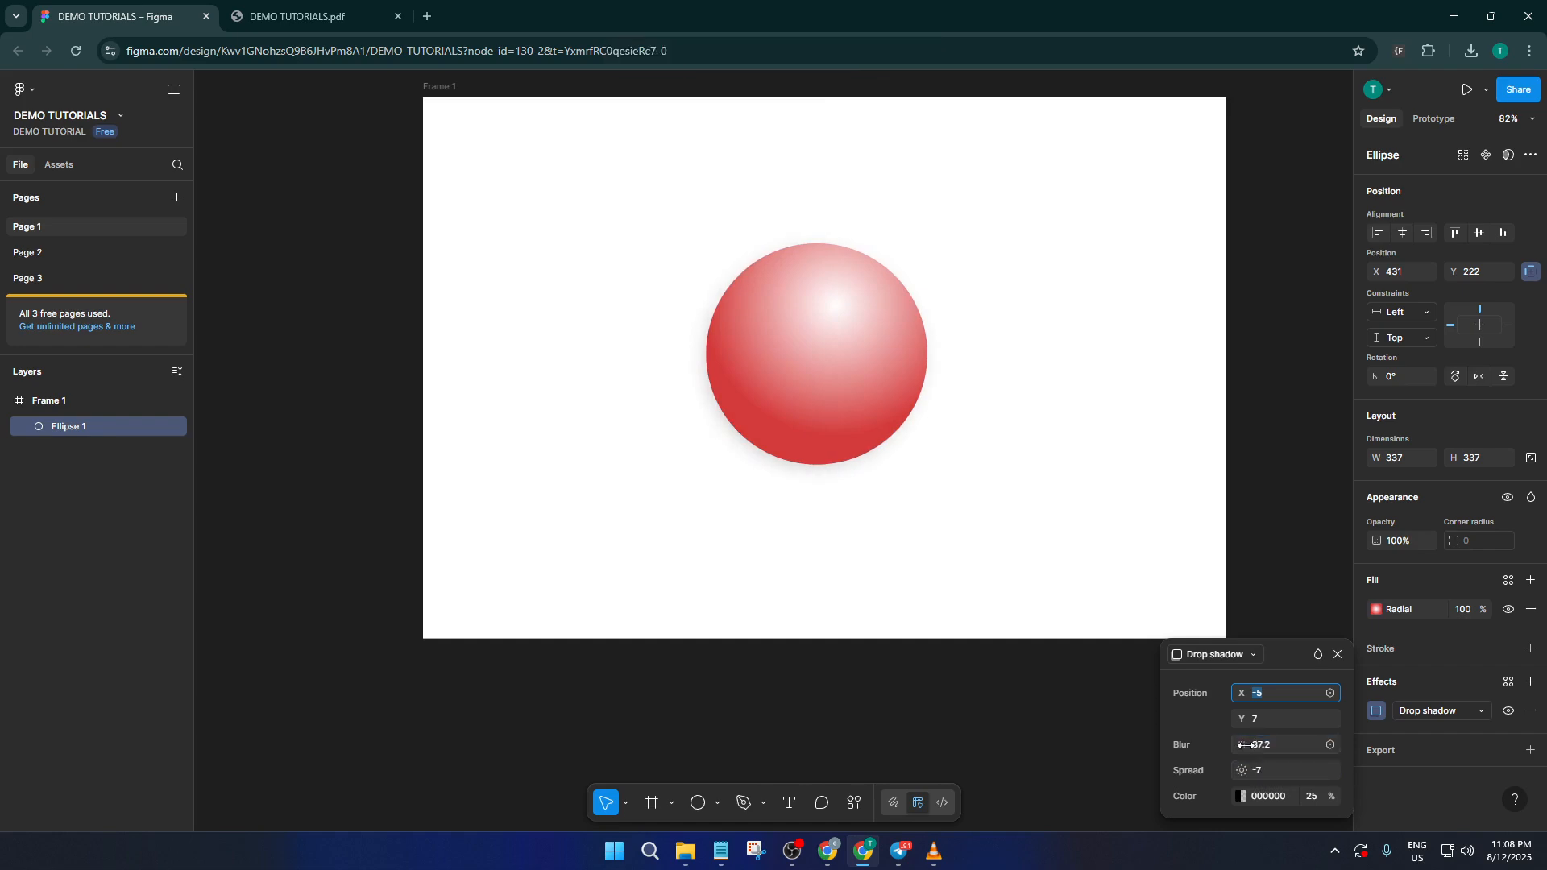
{"action": "left_click", "coordinate": [1025, 483]}
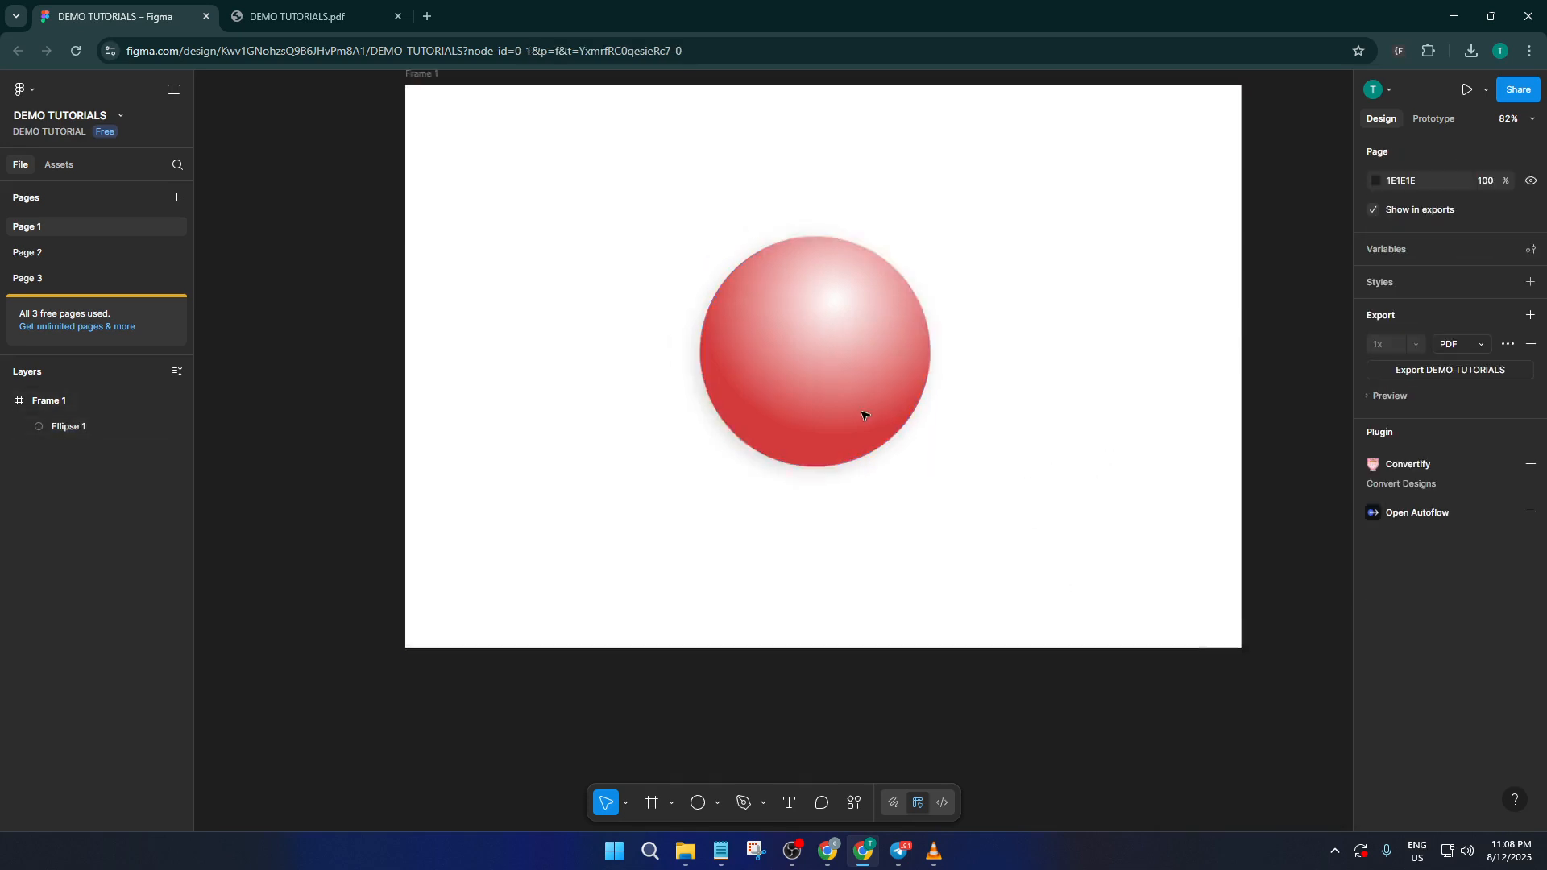
{"action": "scroll", "coordinate": [863, 415], "scroll_direction": "up", "scroll_amount": 2}
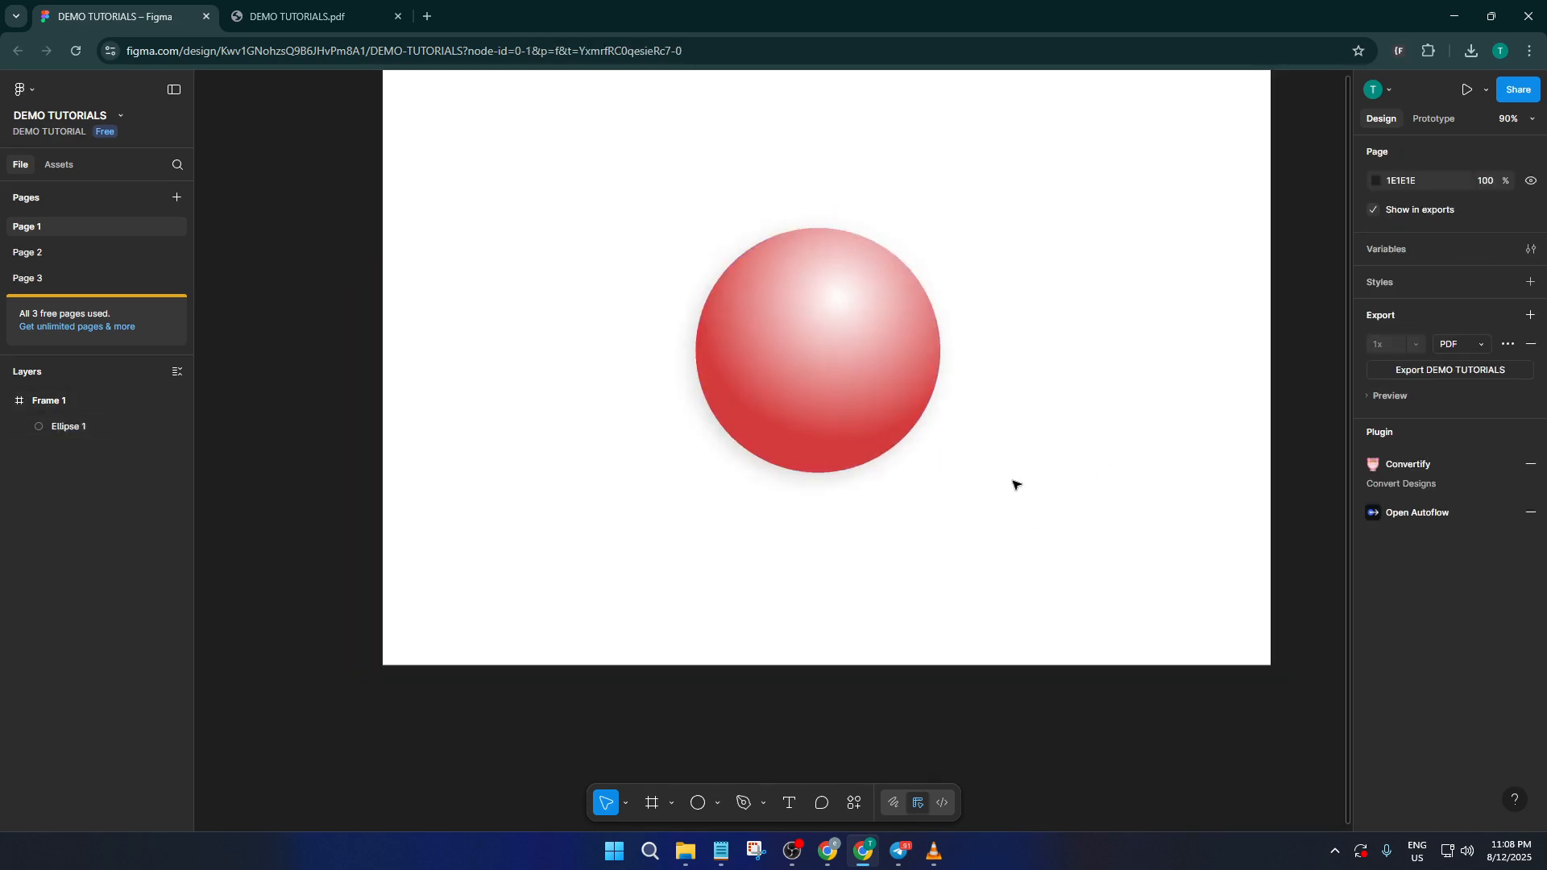
{"action": "scroll", "coordinate": [1017, 483], "scroll_direction": "down", "scroll_amount": 3}
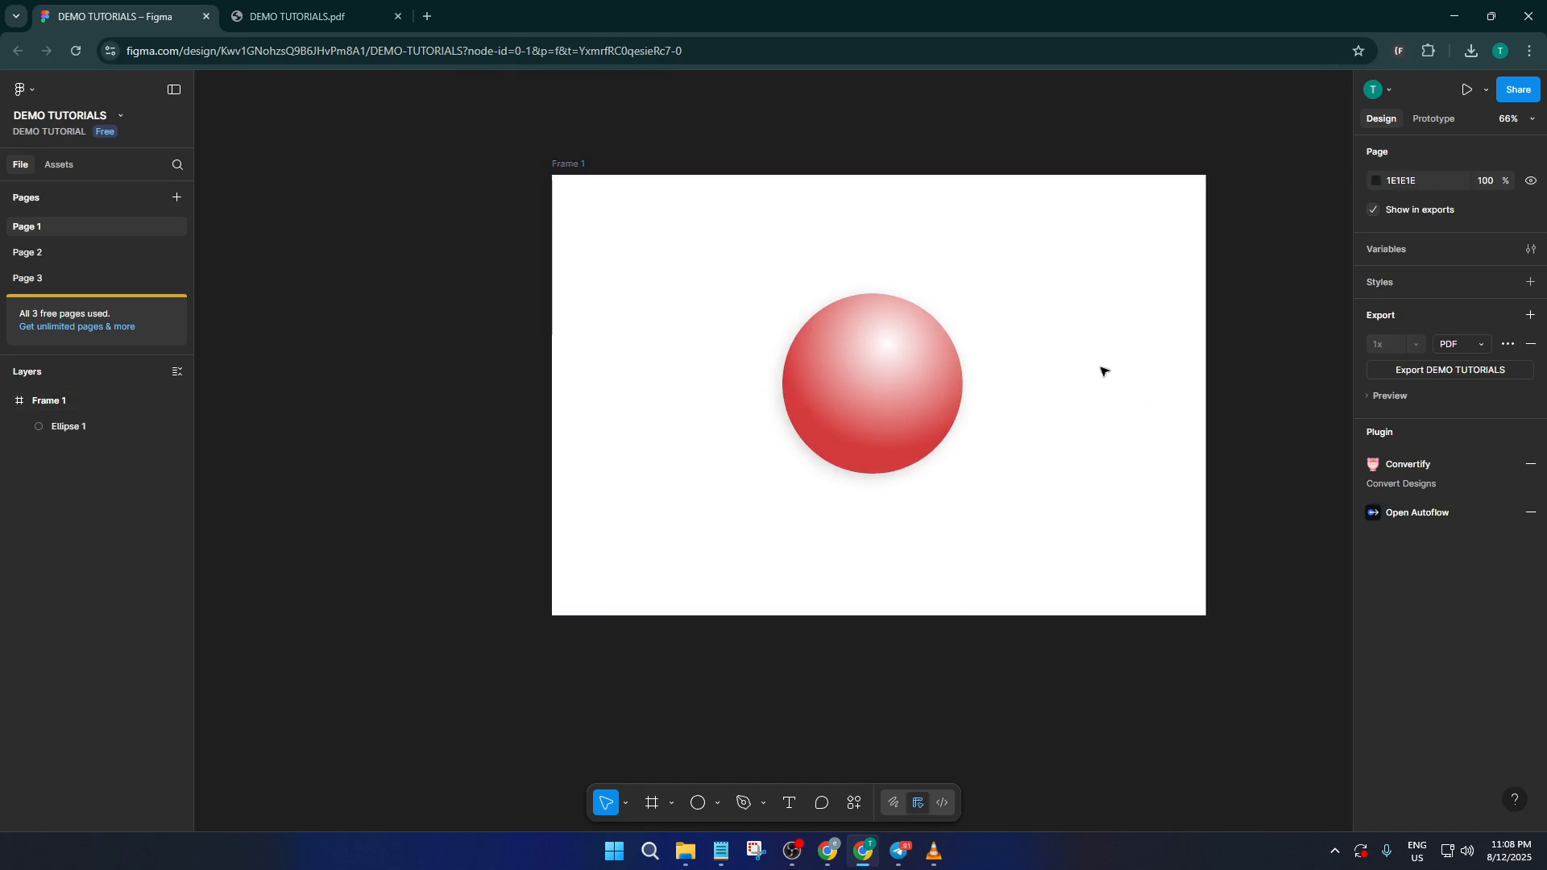